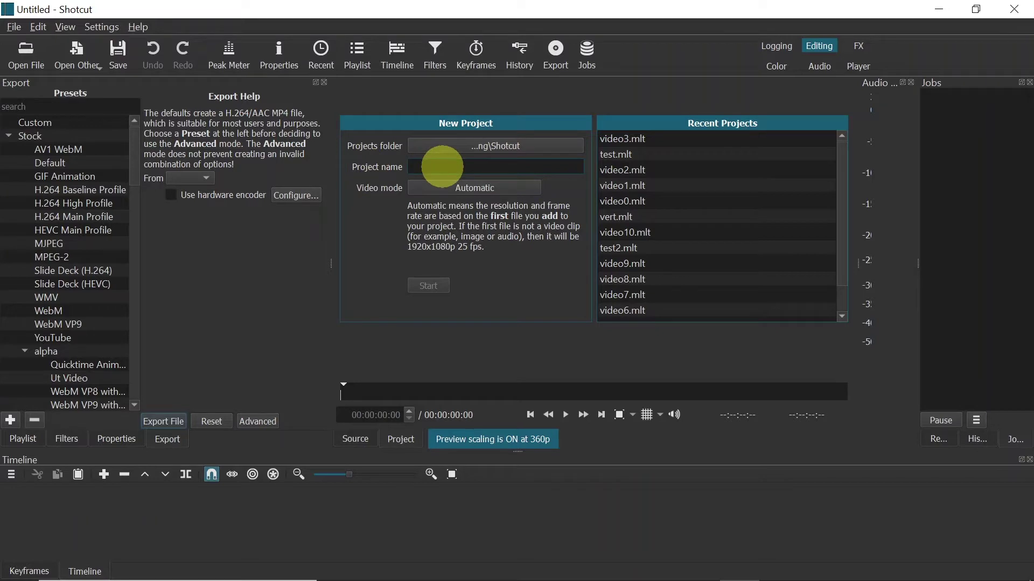
- Create a new project named video4 with the video mode kept on Automatic
type("video4")
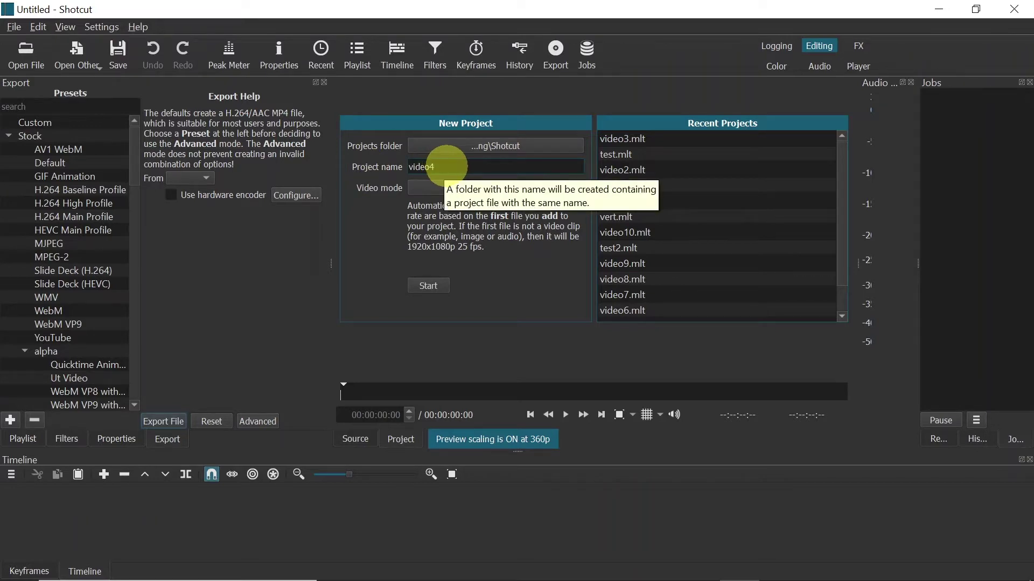
left_click(466, 189)
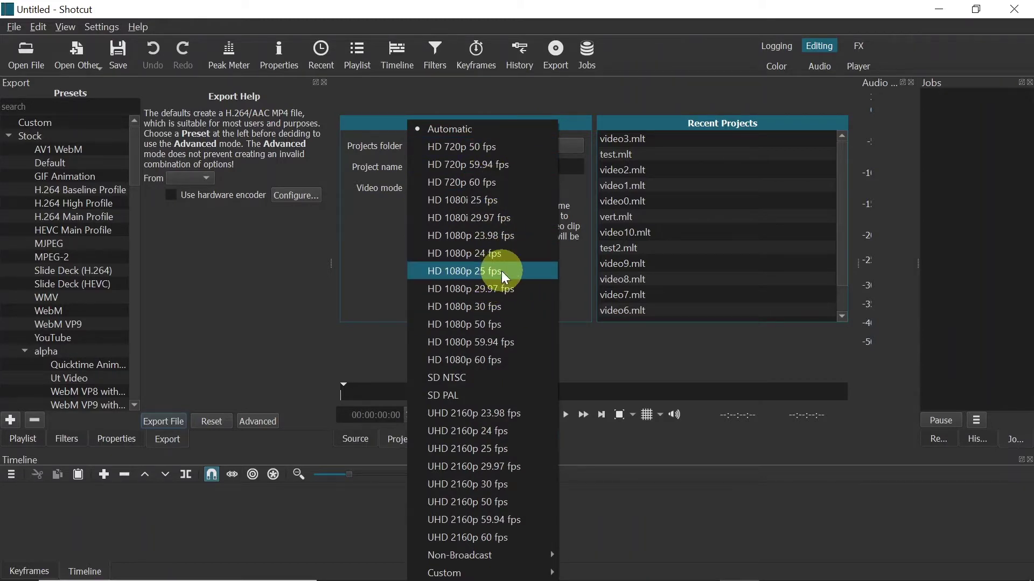
left_click(461, 132)
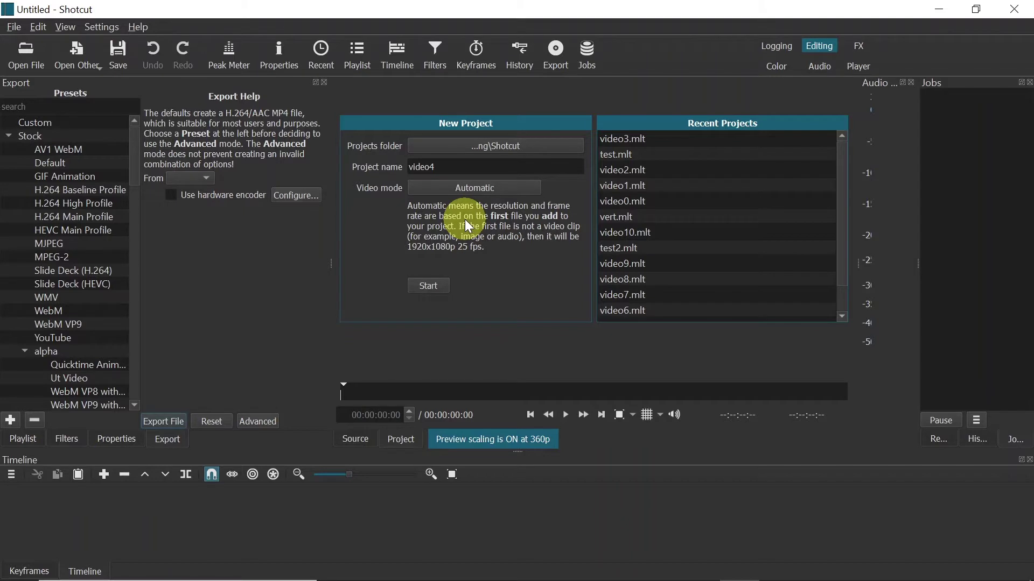
left_click(429, 286)
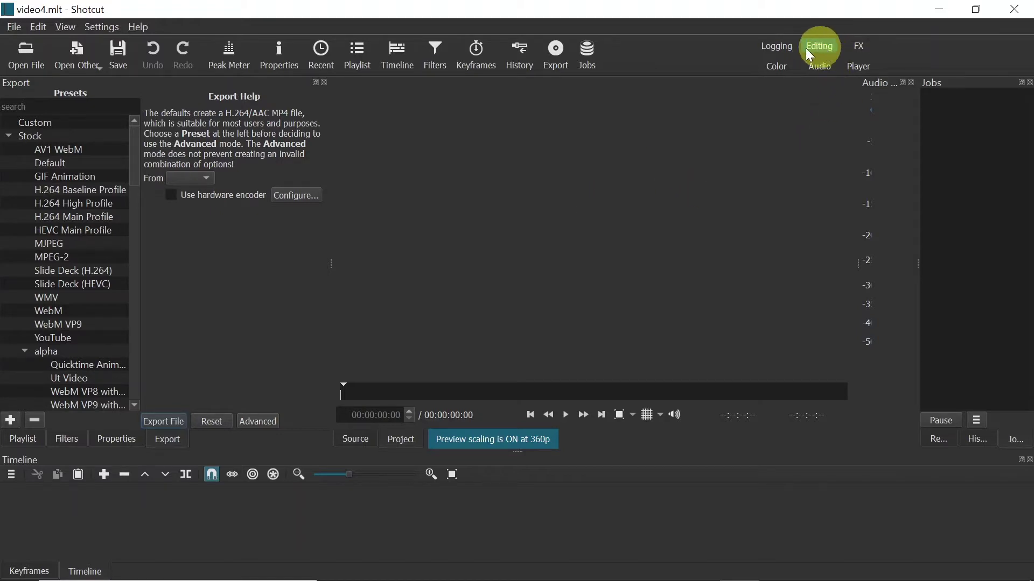
- Bring up the empty Playlist panel
left_click(67, 27)
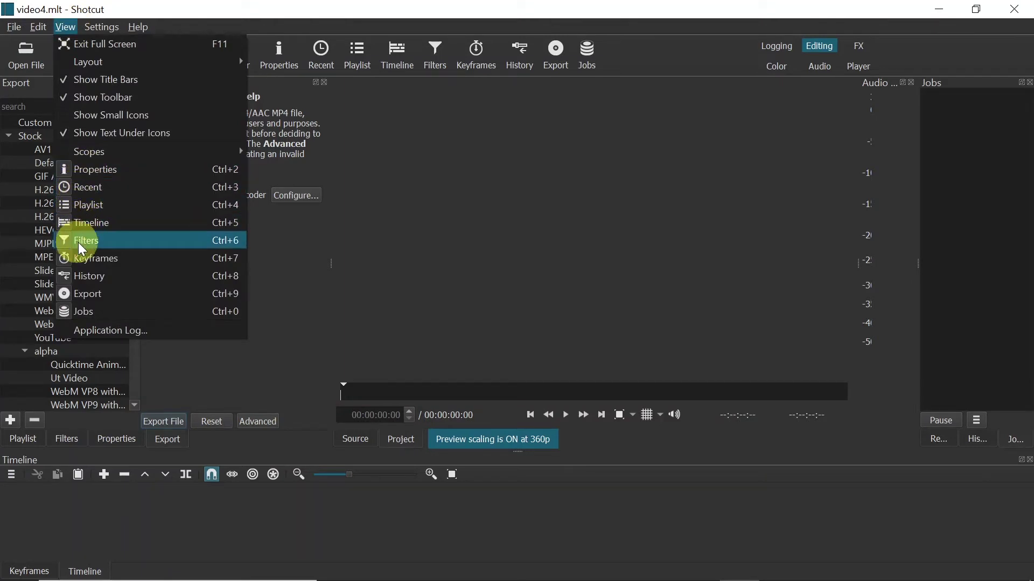
left_click(193, 373)
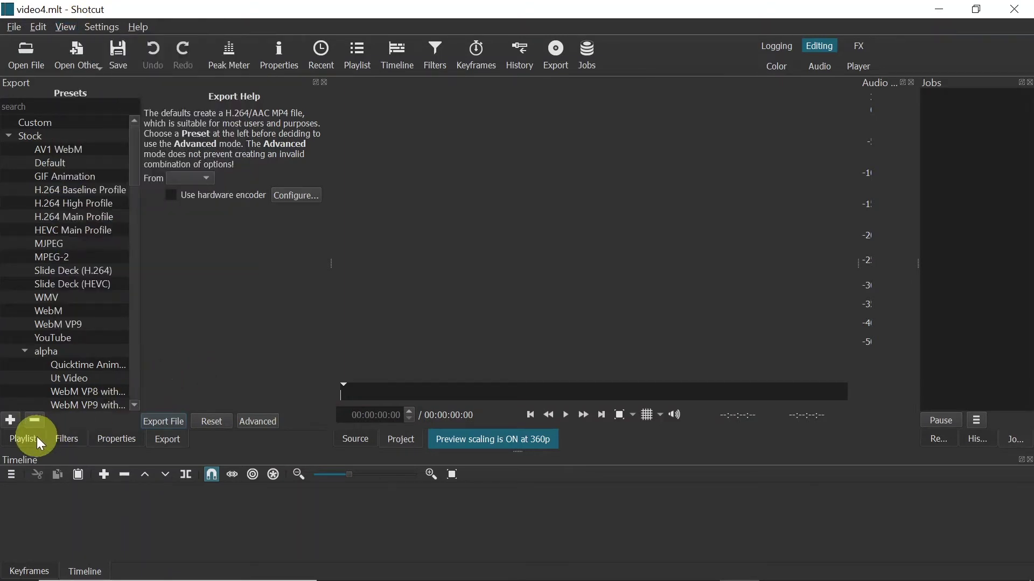
left_click(21, 445)
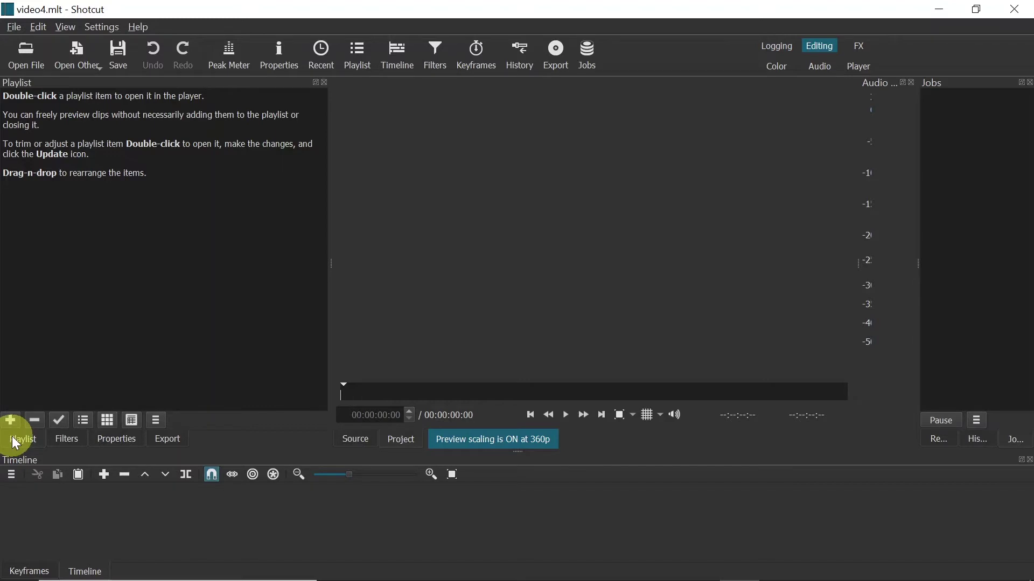
- Add the Beach clip from File Explorer to the Shotcut playlist
key("alt+Tab")
left_click(744, 205)
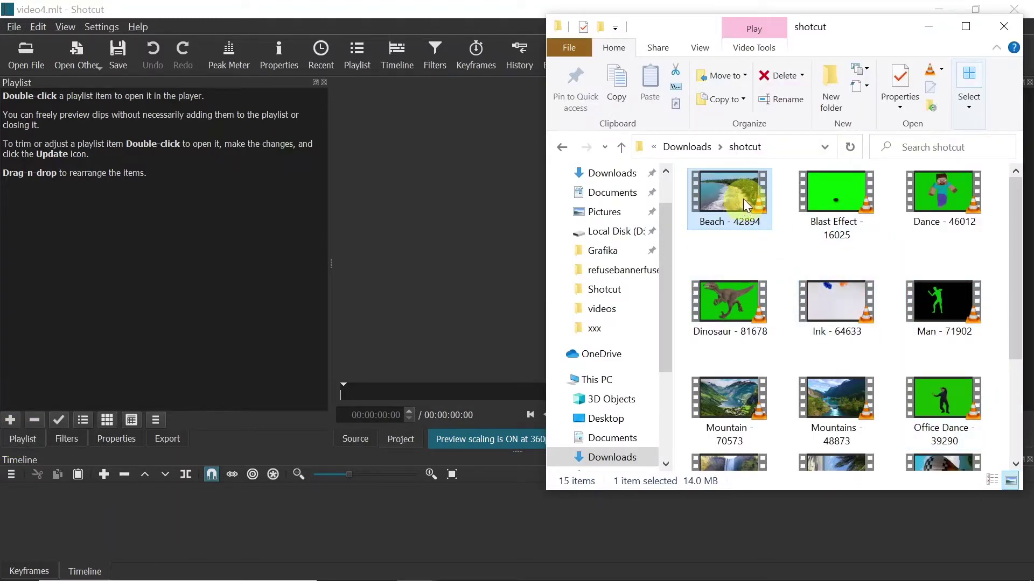
left_click_drag(738, 193, 143, 208)
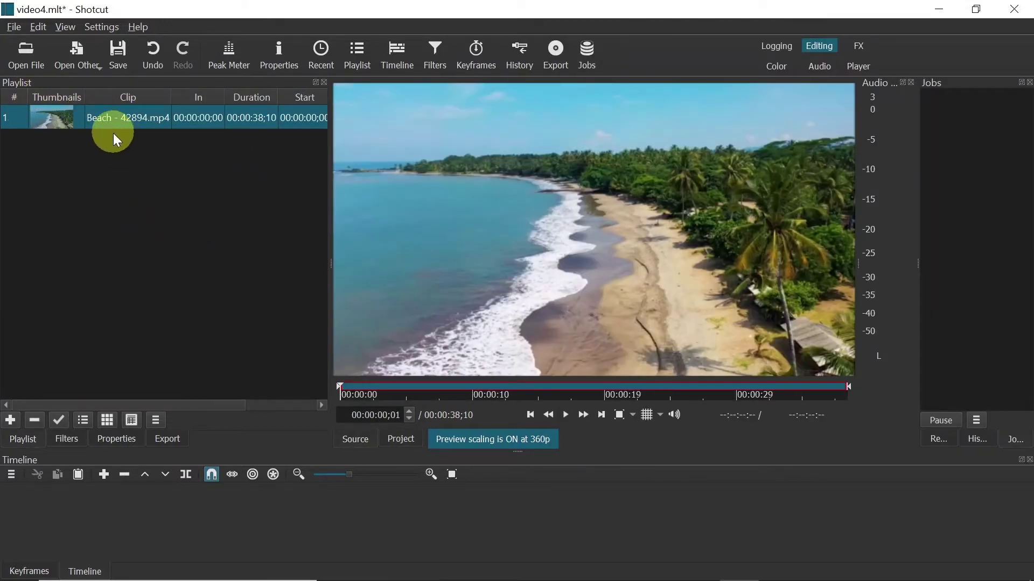
- Add the Blast Effect, Man and Office Dance clips to the playlist together
key("alt+Tab")
left_click(826, 191)
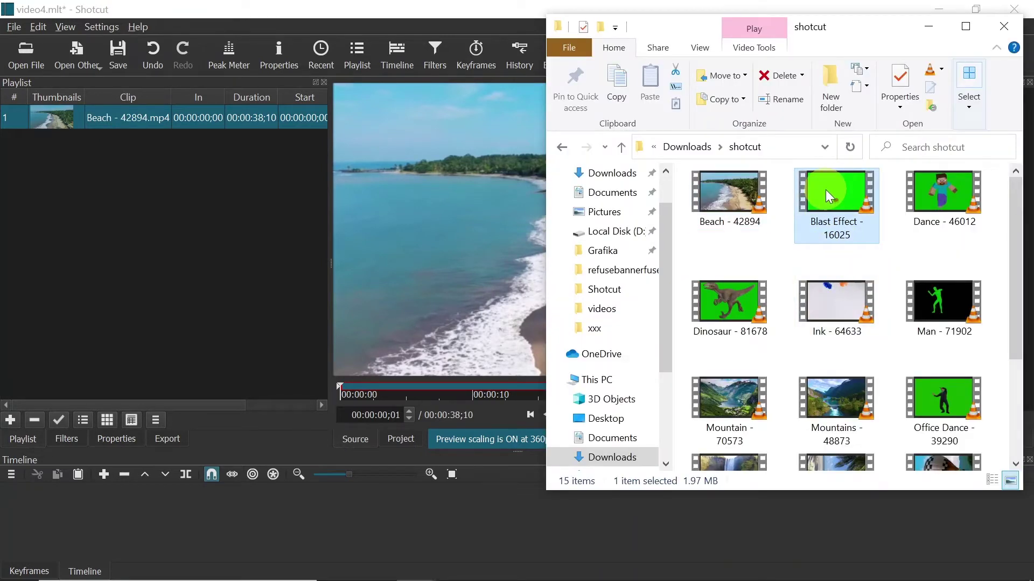
left_click(945, 298, "ctrl")
left_click(947, 405, "ctrl")
left_click_drag(824, 183, 222, 211)
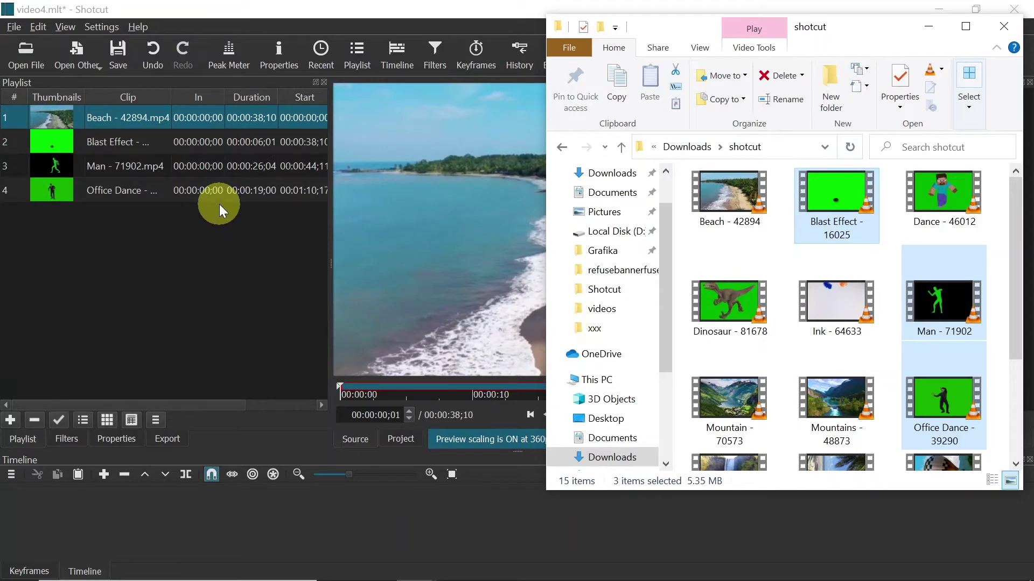
left_click(219, 205)
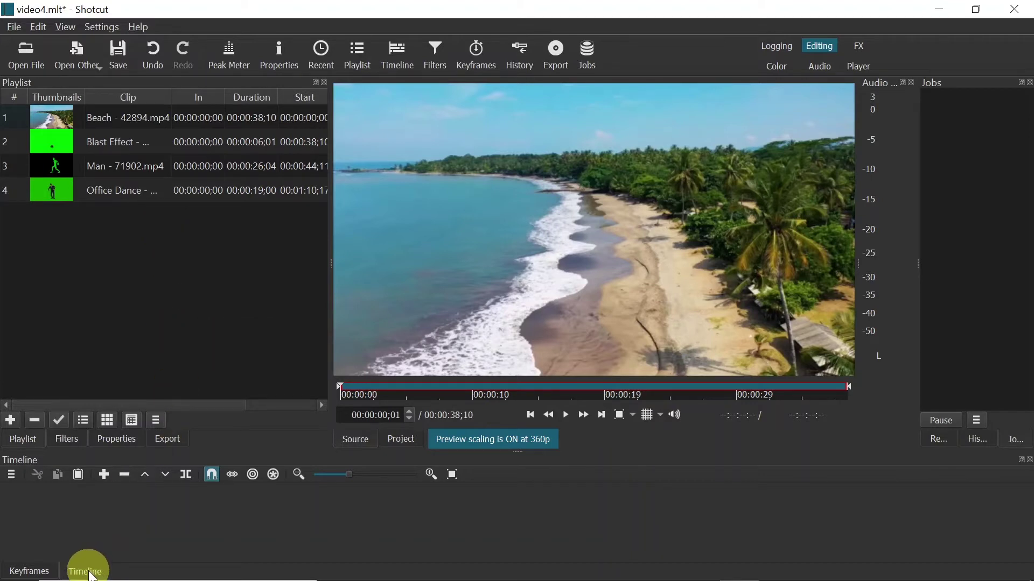
- Place the Beach clip on V1 and add a second video track above it
left_click_drag(127, 119, 147, 520)
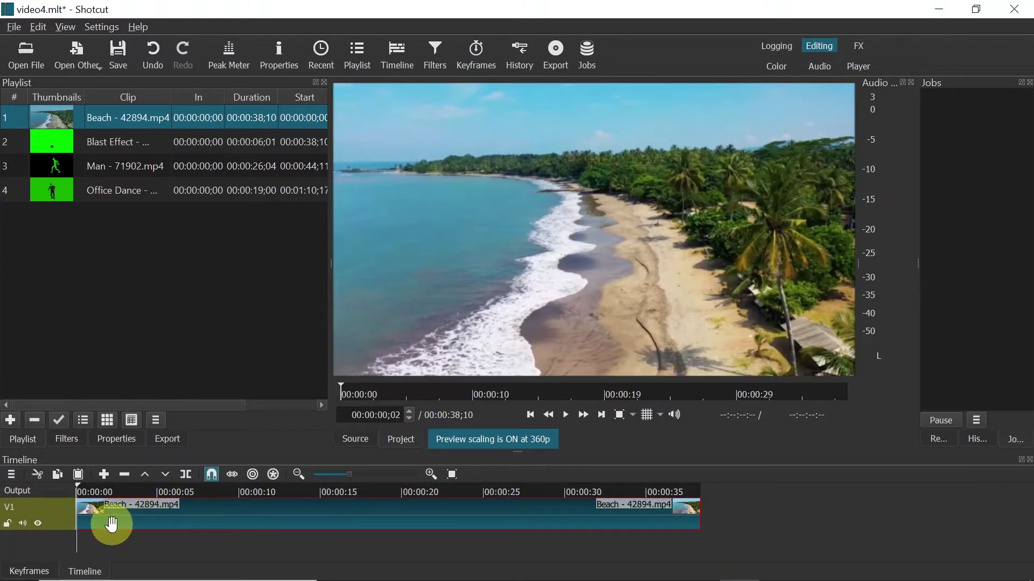
left_click(13, 476)
mouse_move(43, 479)
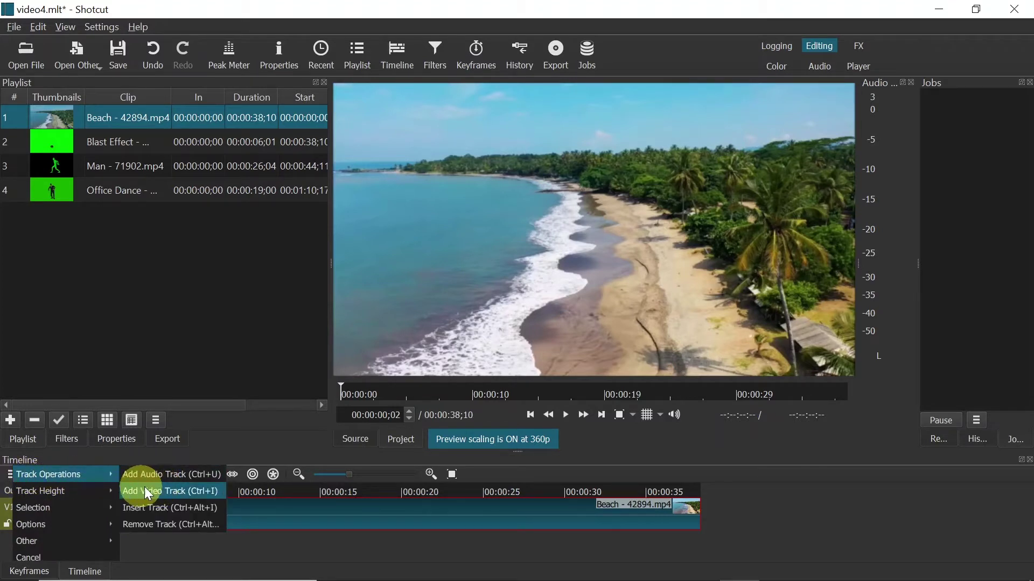
left_click(207, 492)
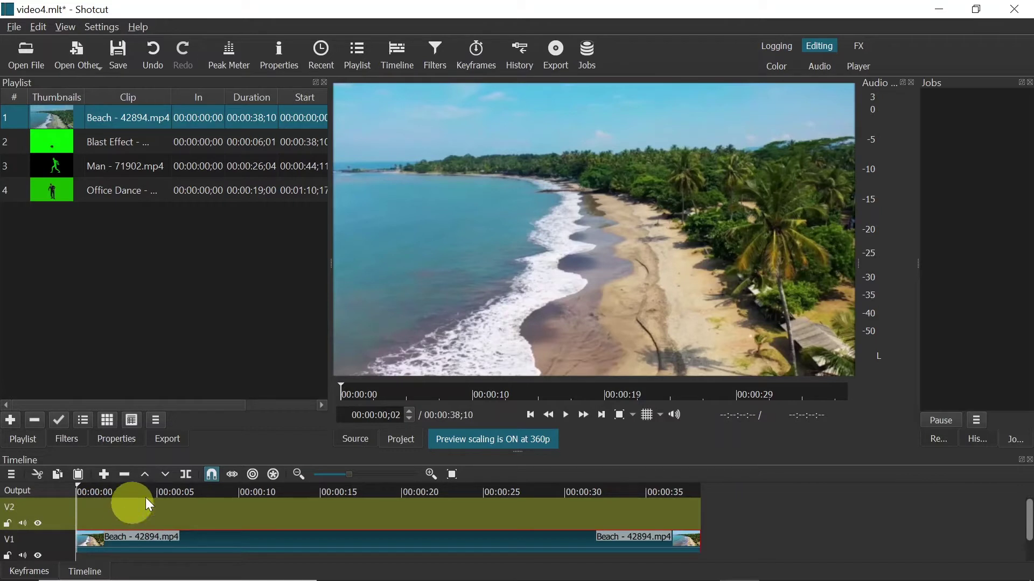
- Put Blast Effect at the start of V2 and show its filters
left_click(113, 149)
left_click_drag(111, 148, 79, 512)
left_click(115, 486)
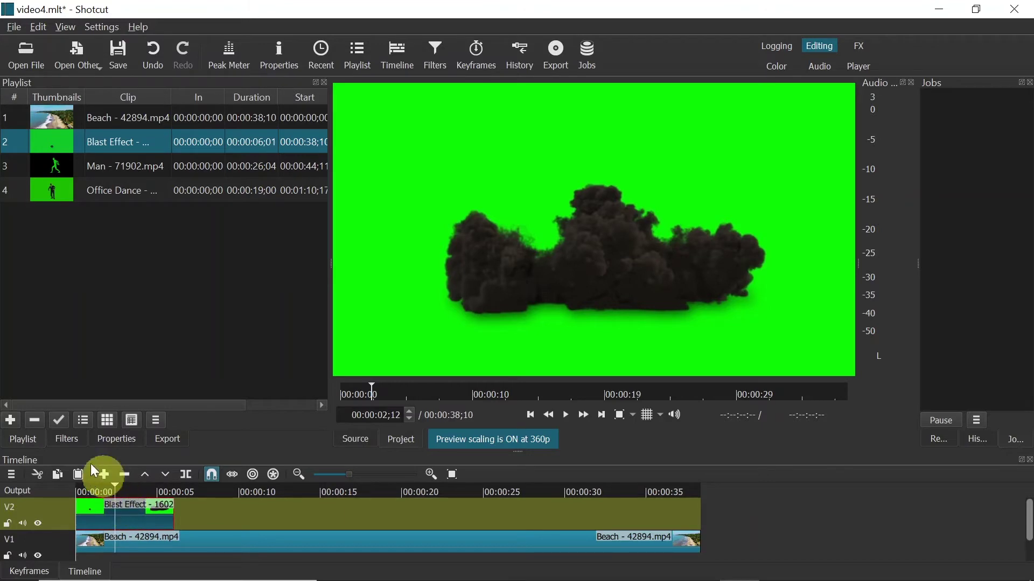
left_click(65, 438)
- Apply Chroma Key: Simple to Blast Effect, keying the sampled green at about 48.5% distance
left_click(11, 191)
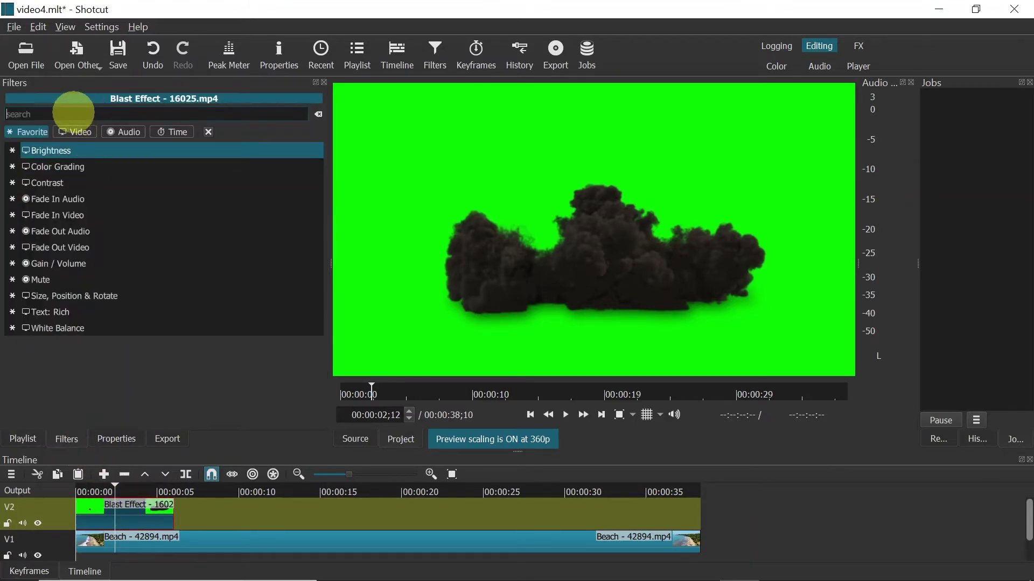
type("chr")
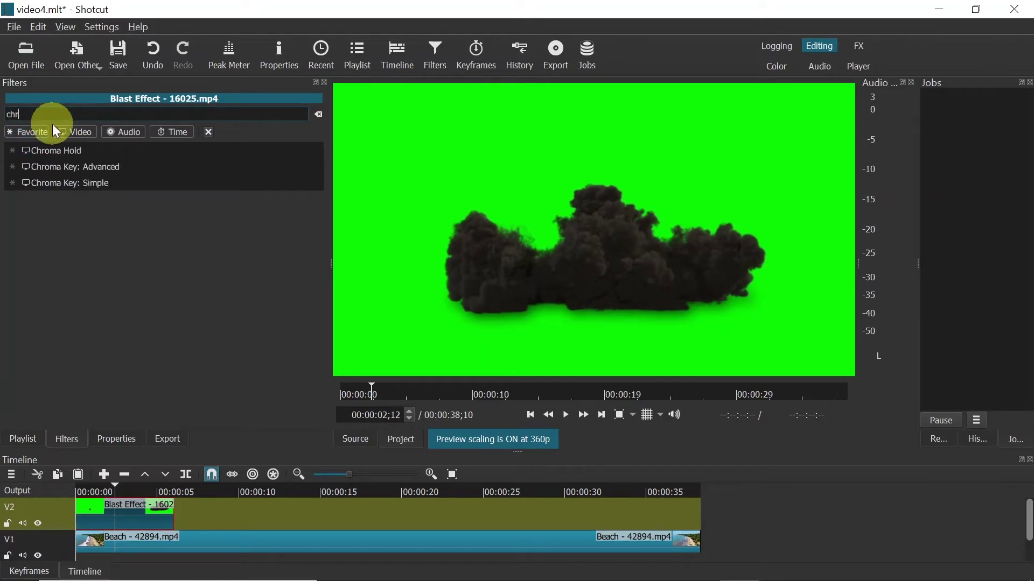
left_click(47, 183)
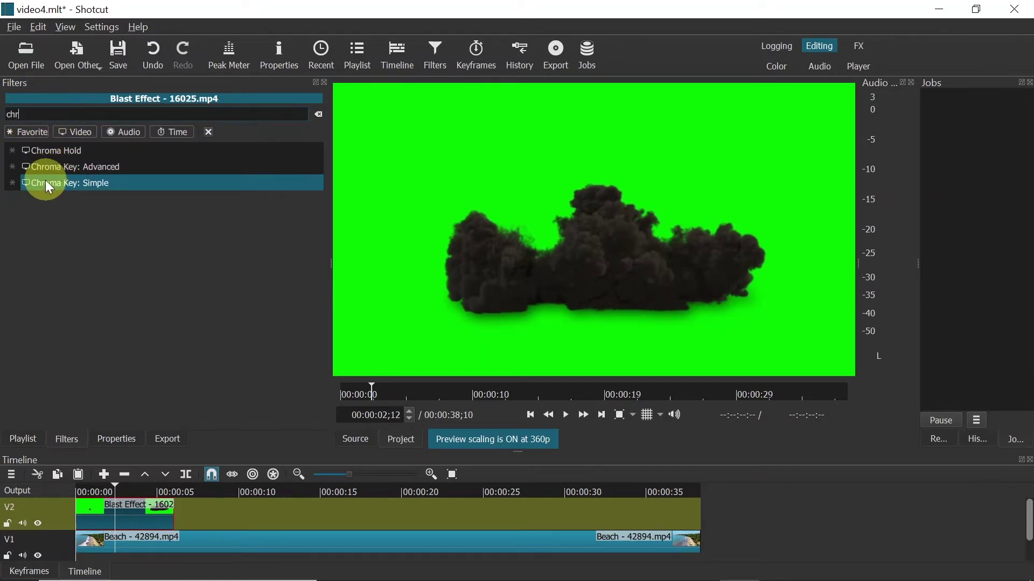
left_click(86, 182)
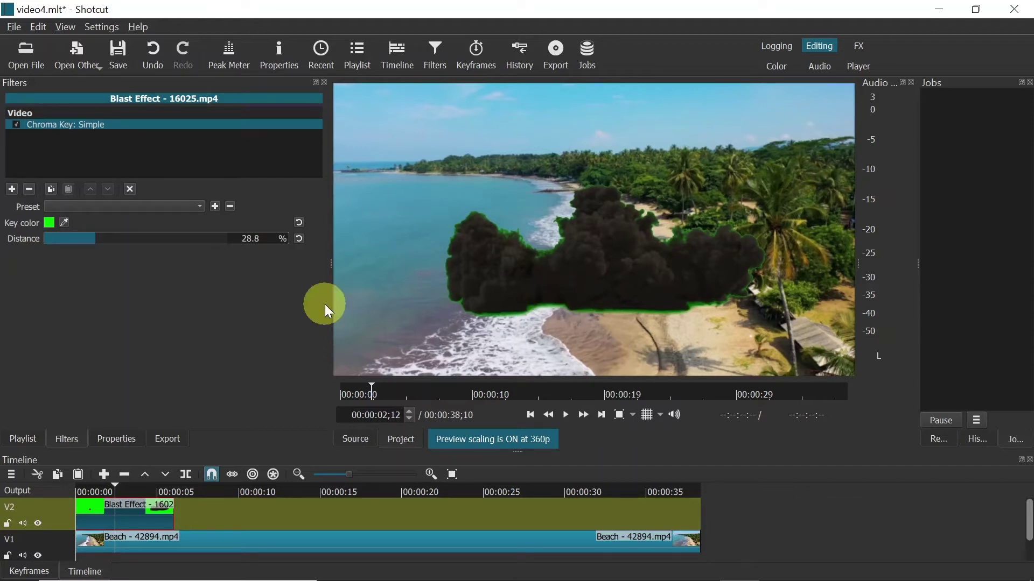
left_click(64, 222)
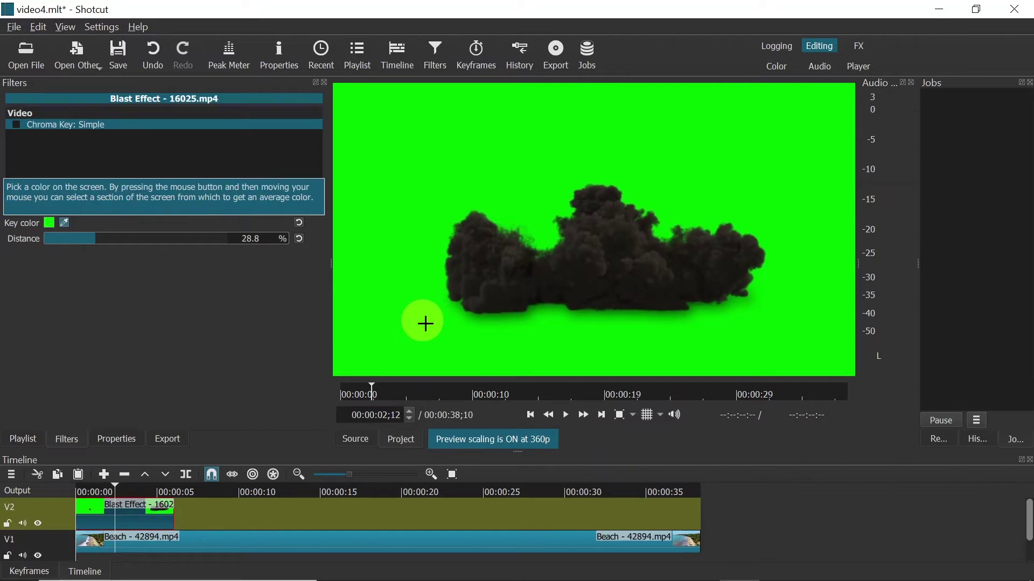
left_click(406, 174)
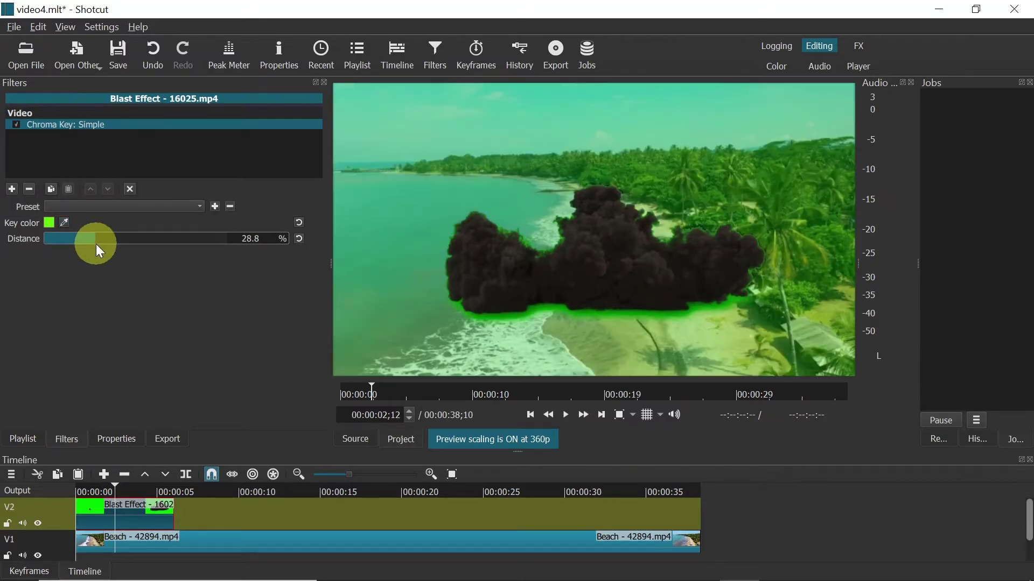
left_click_drag(95, 240, 128, 237)
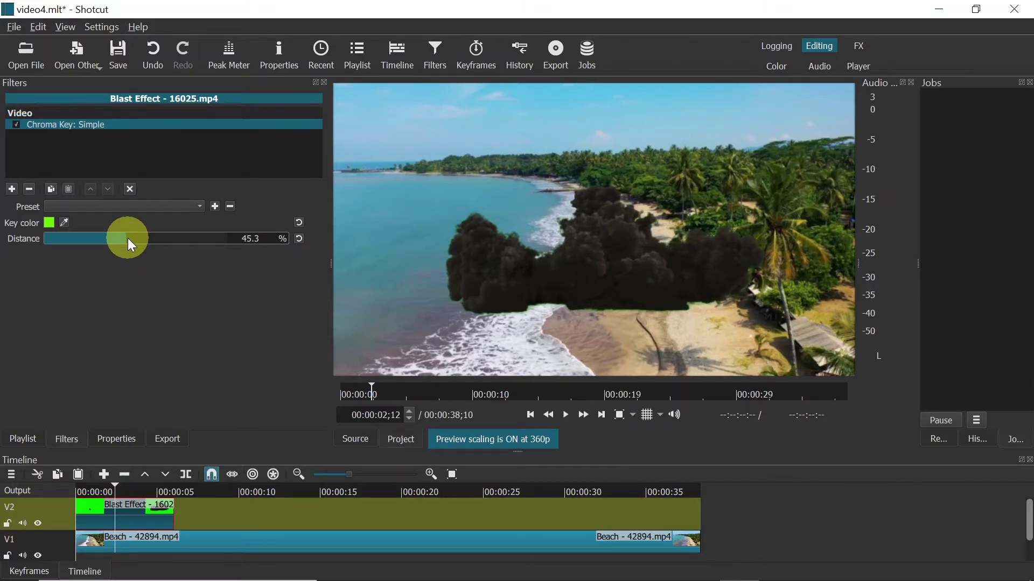
mouse_move(128, 238)
left_mouse_down()
mouse_move(161, 237)
mouse_move(134, 238)
left_mouse_up()
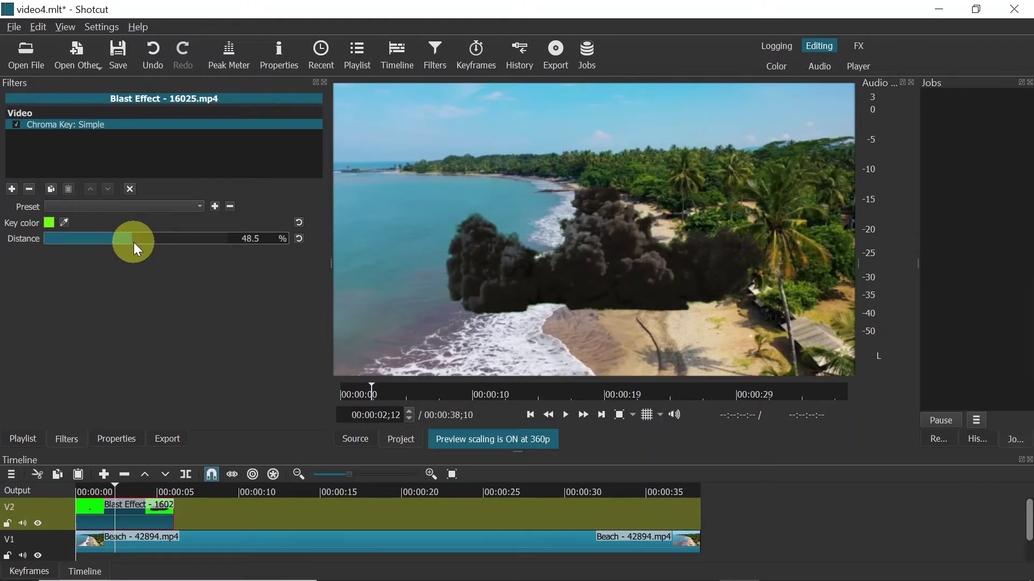
left_click(11, 189)
- Add Size, Position & Rotate to move the smoke to 615,226, then preview from the start
left_click(81, 295)
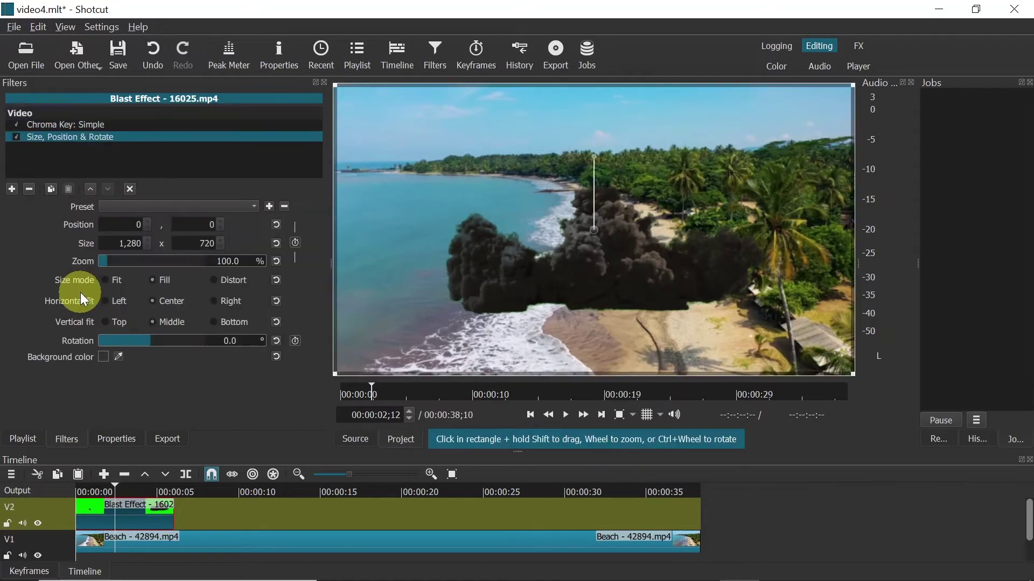
left_click_drag(595, 228, 853, 324)
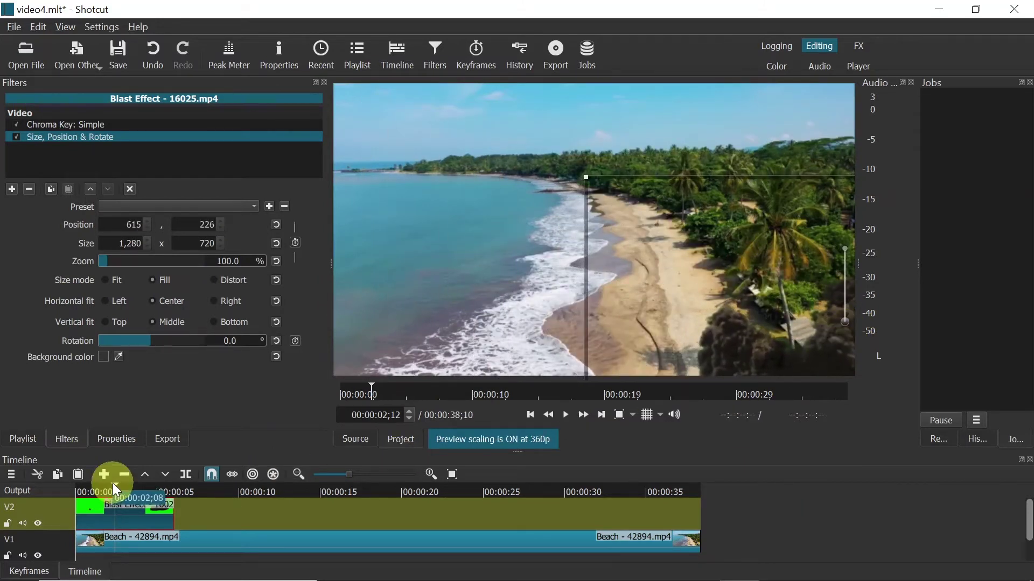
left_click(76, 489)
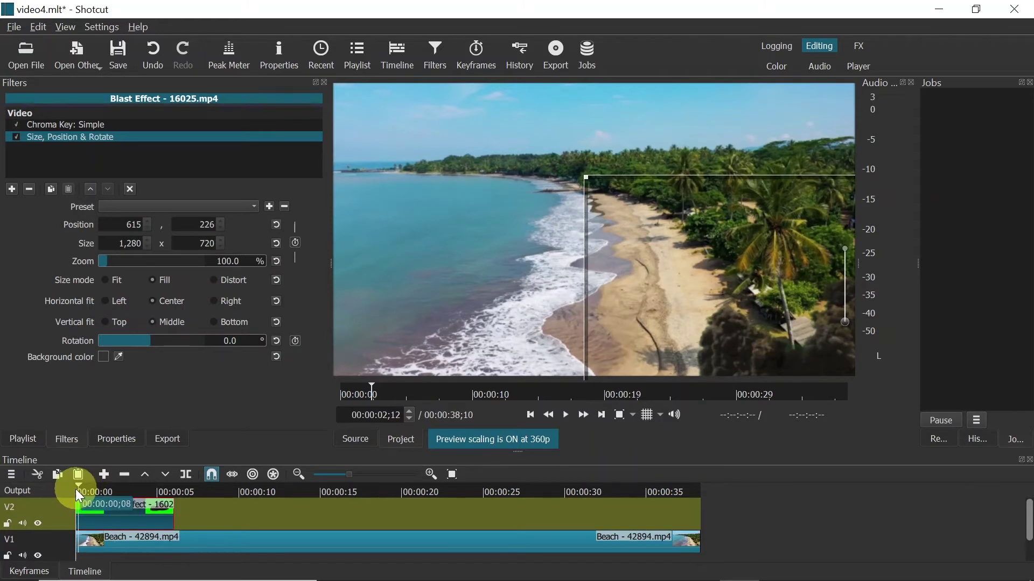
left_click(570, 416)
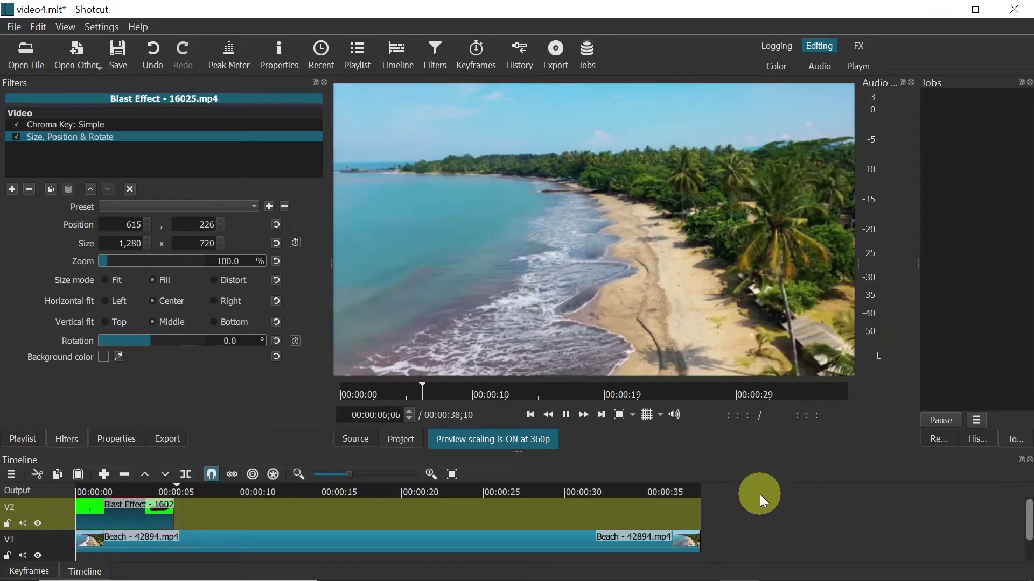
key("space")
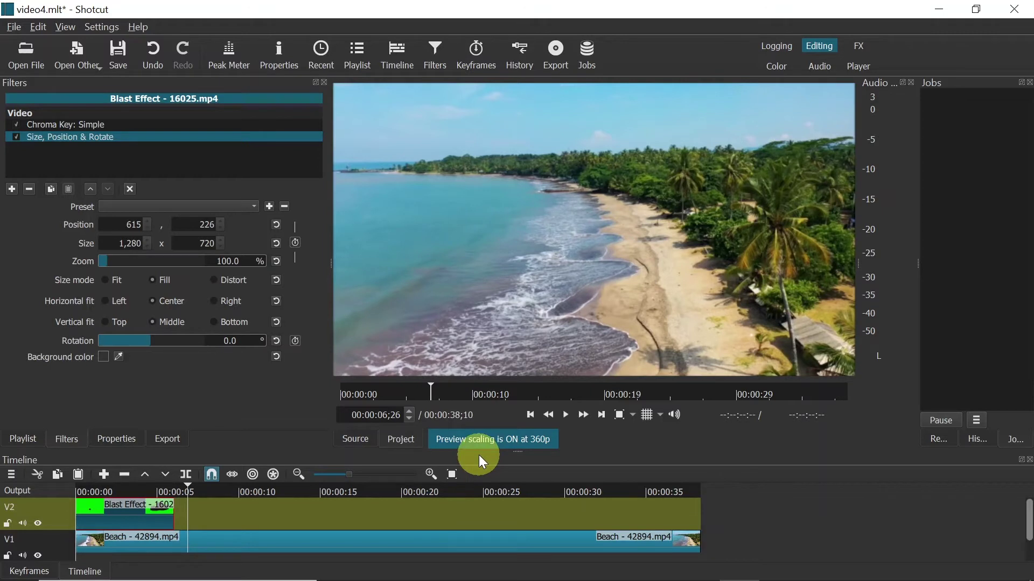
- Place the Man - 71902.mp4 clip on V2 after the smoke clip
left_click(24, 438)
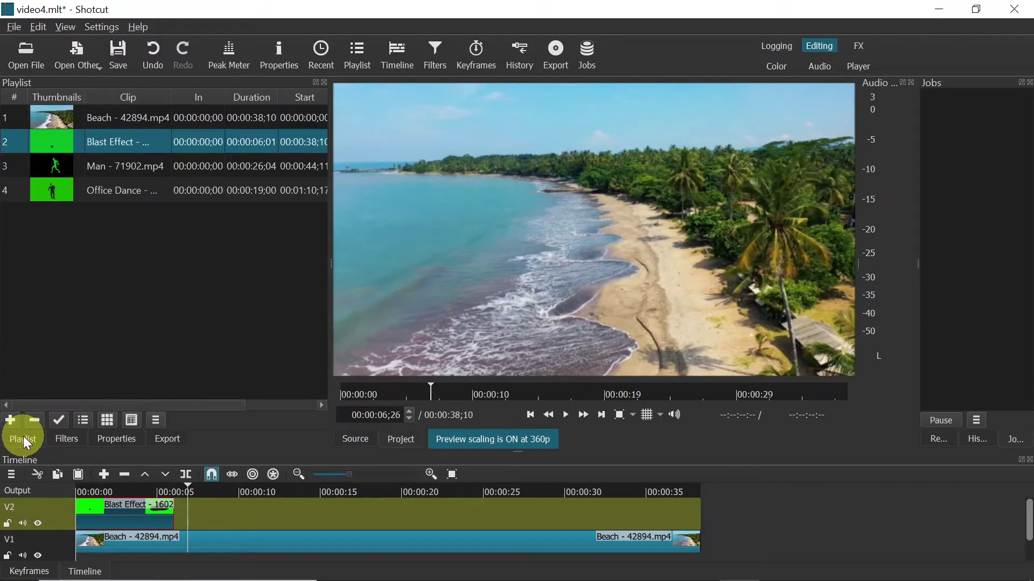
left_click(118, 162)
left_click_drag(120, 162, 230, 512)
left_click_drag(229, 506, 228, 506)
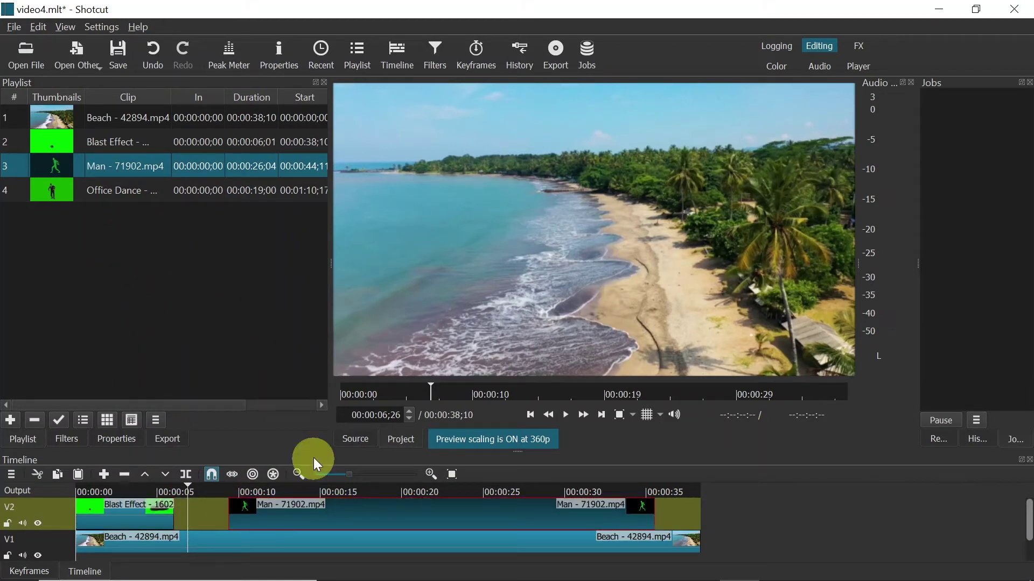
left_click(273, 490)
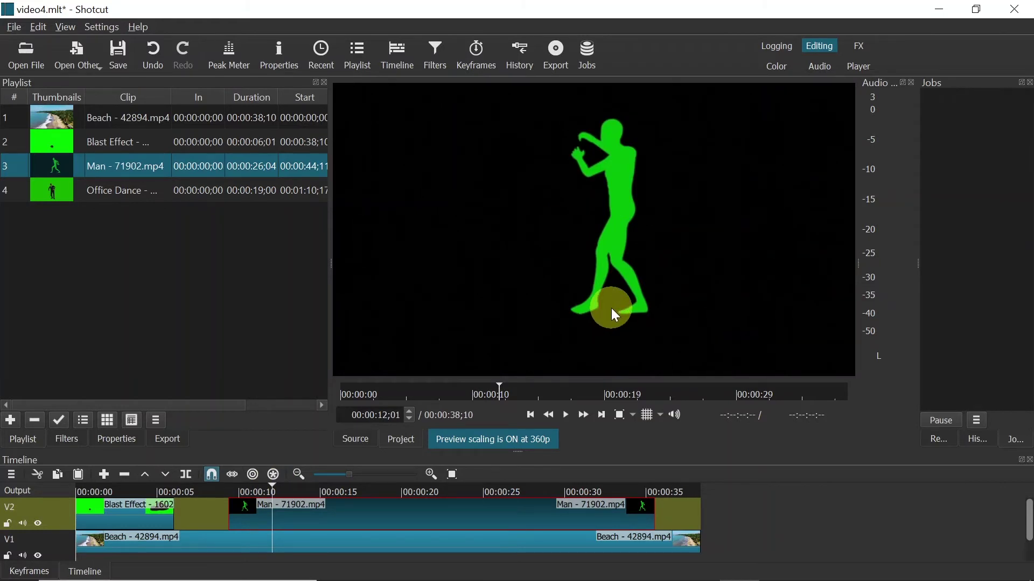
- Add Chroma Key: Simple to the Man clip and play it back
left_click(75, 439)
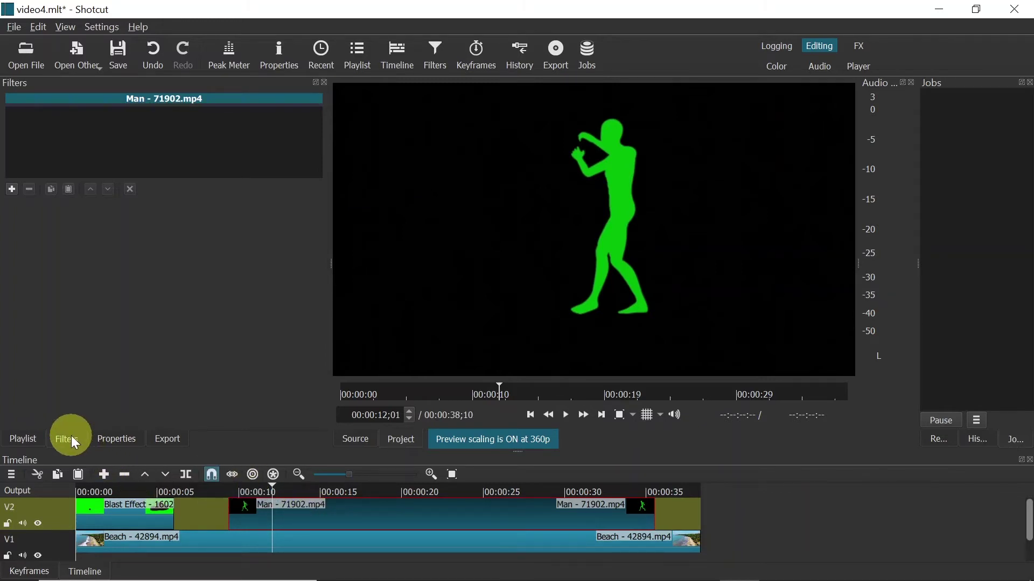
left_click(13, 189)
type("chr")
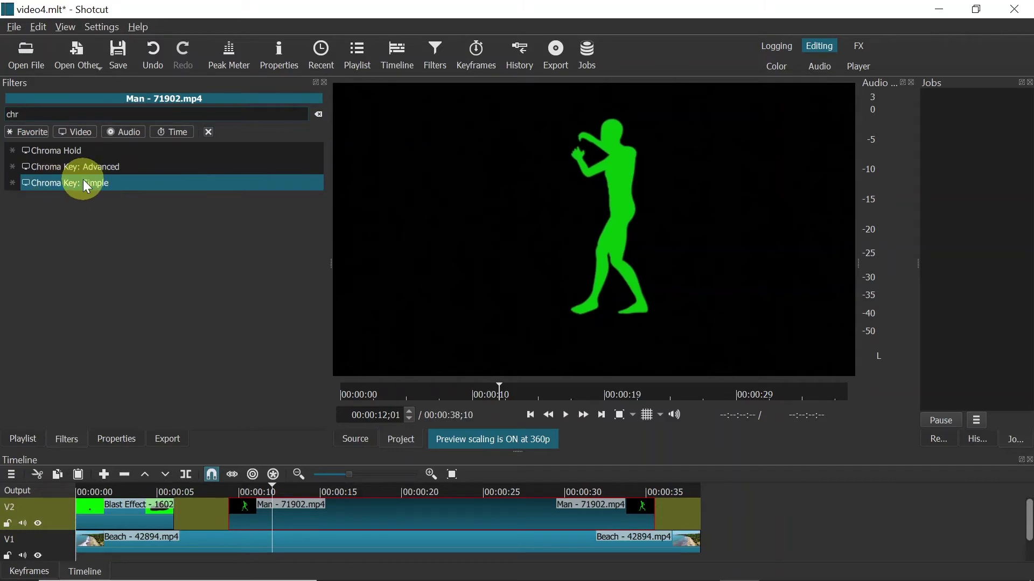
left_click(85, 183)
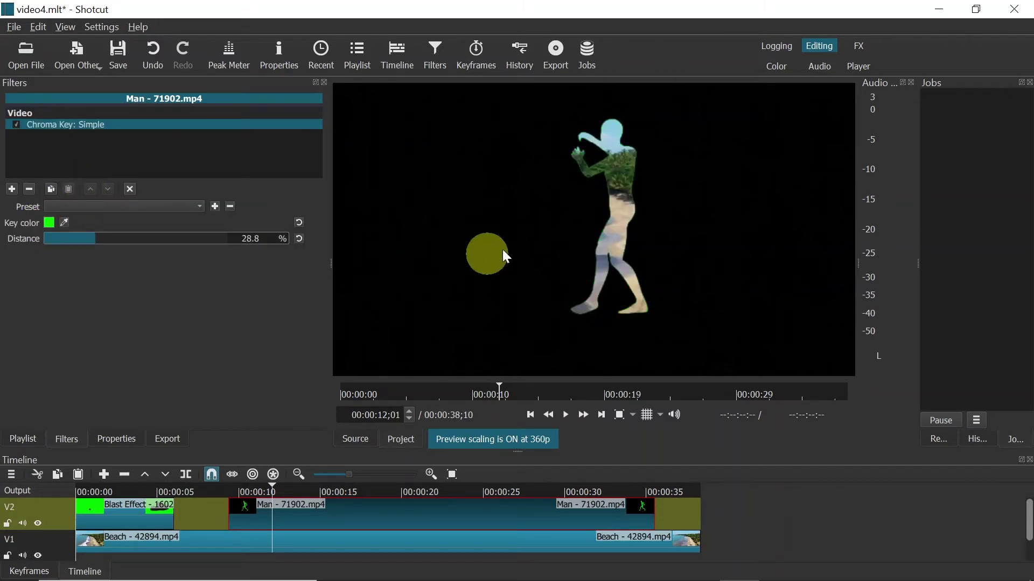
key("space")
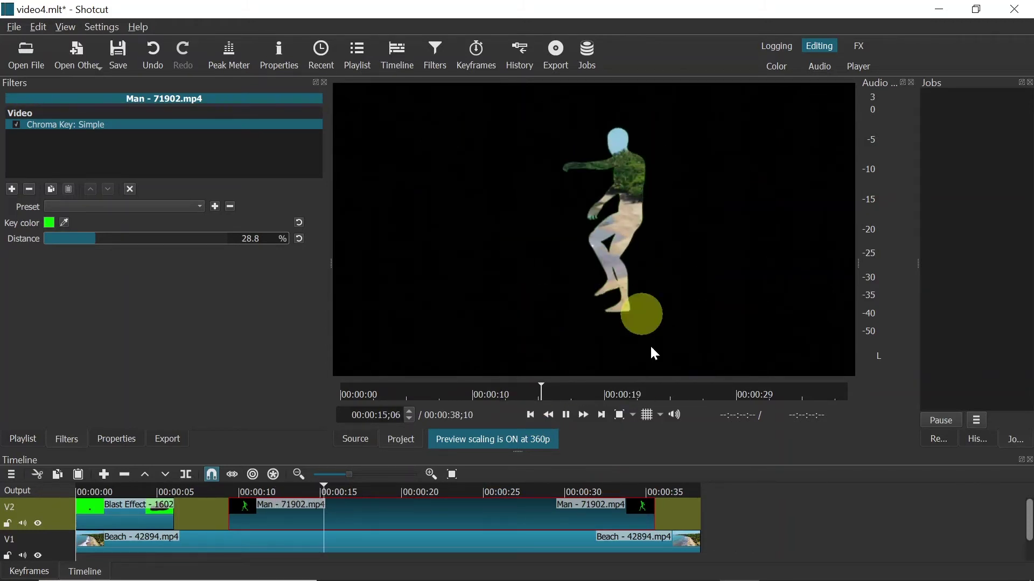
key("space")
key("Right")
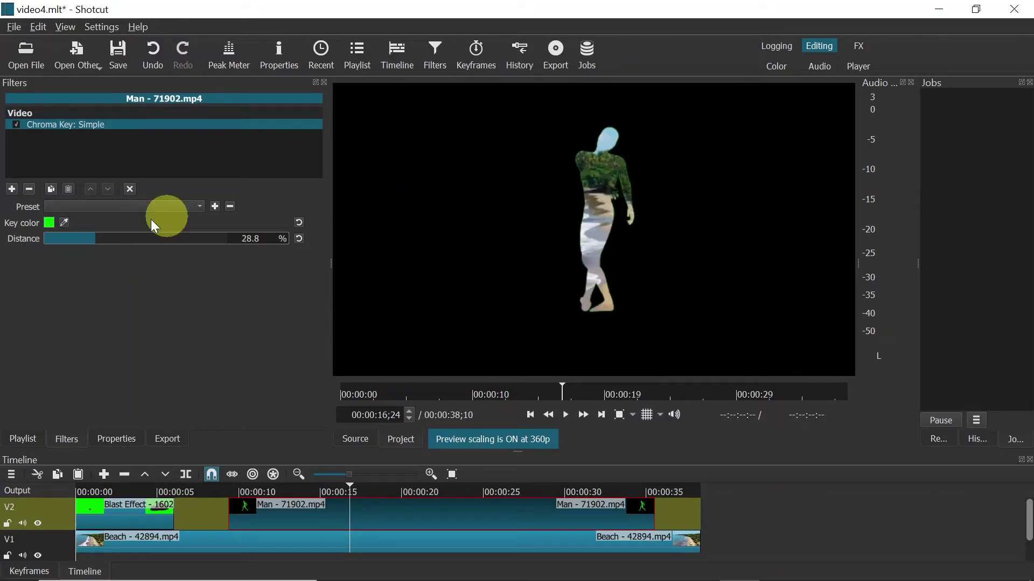
- Key the Man clip on black at 38.4% distance, review it, then delete it
left_click(49, 223)
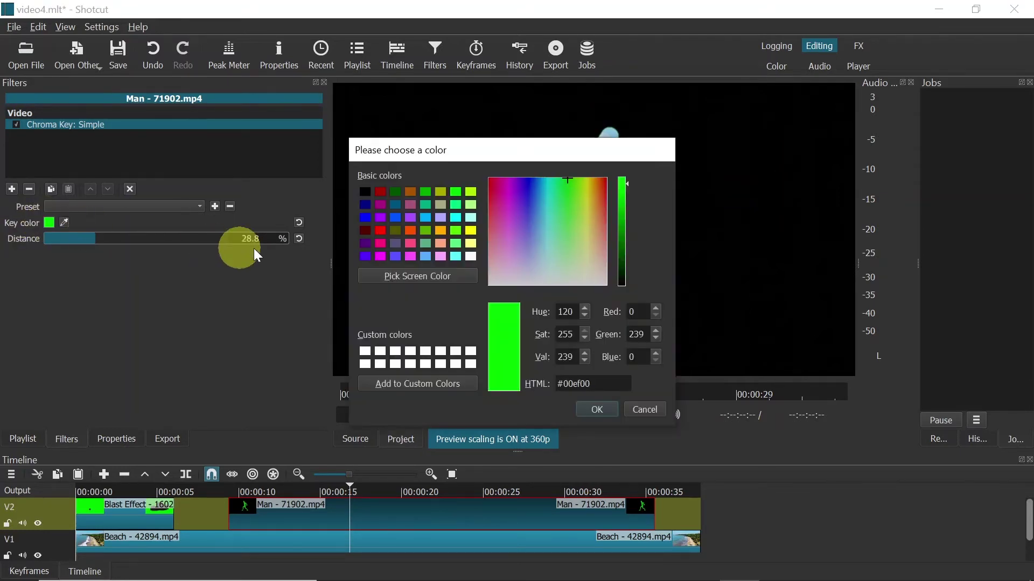
left_click(365, 193)
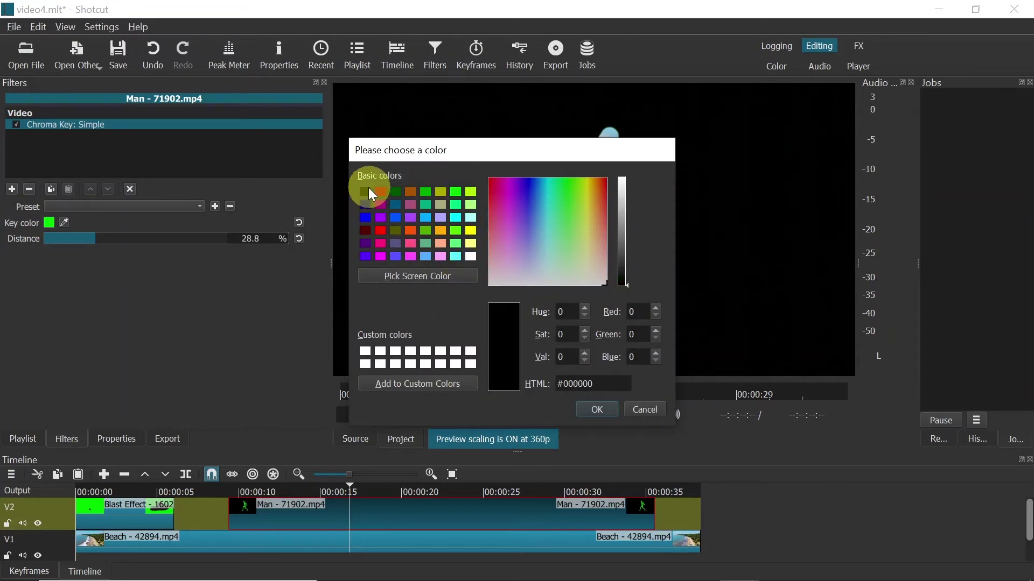
left_click(597, 409)
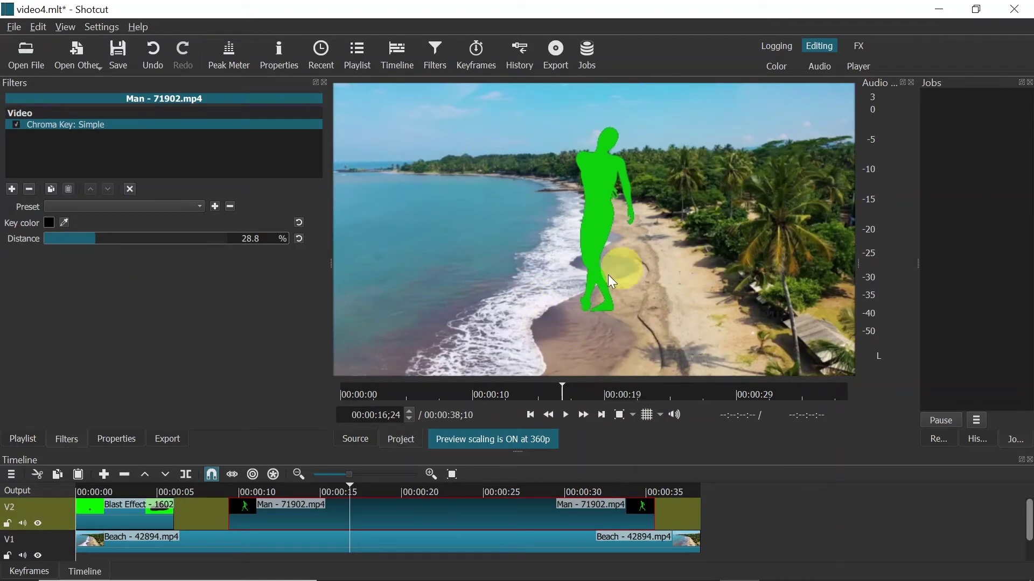
left_click_drag(92, 238, 115, 241)
key("space")
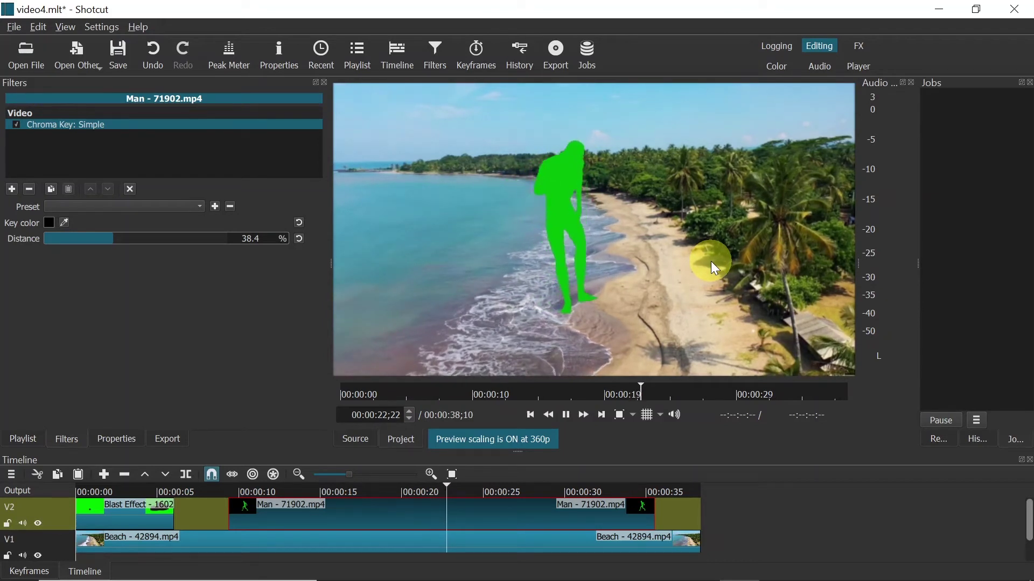
key("space")
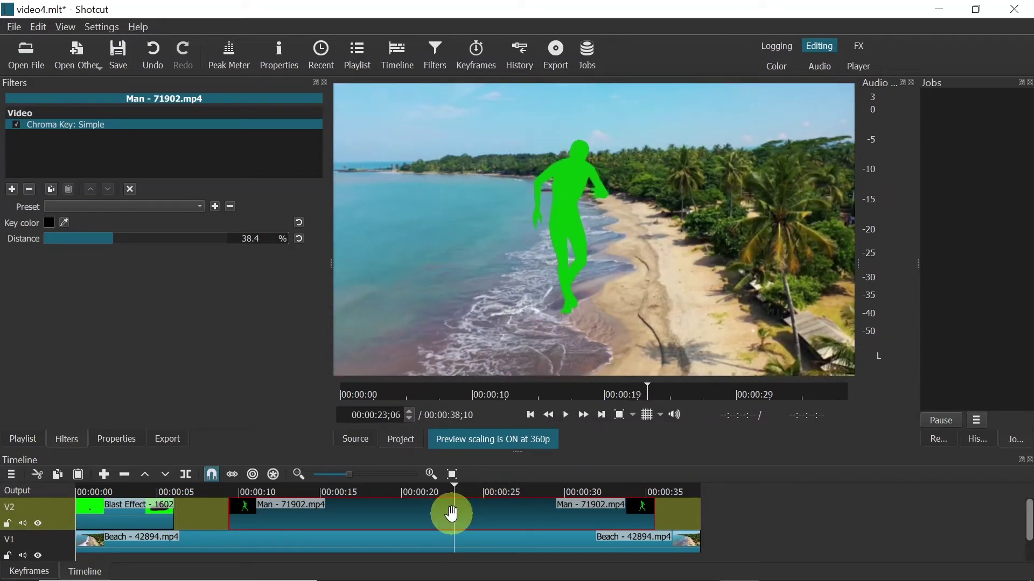
key("Delete")
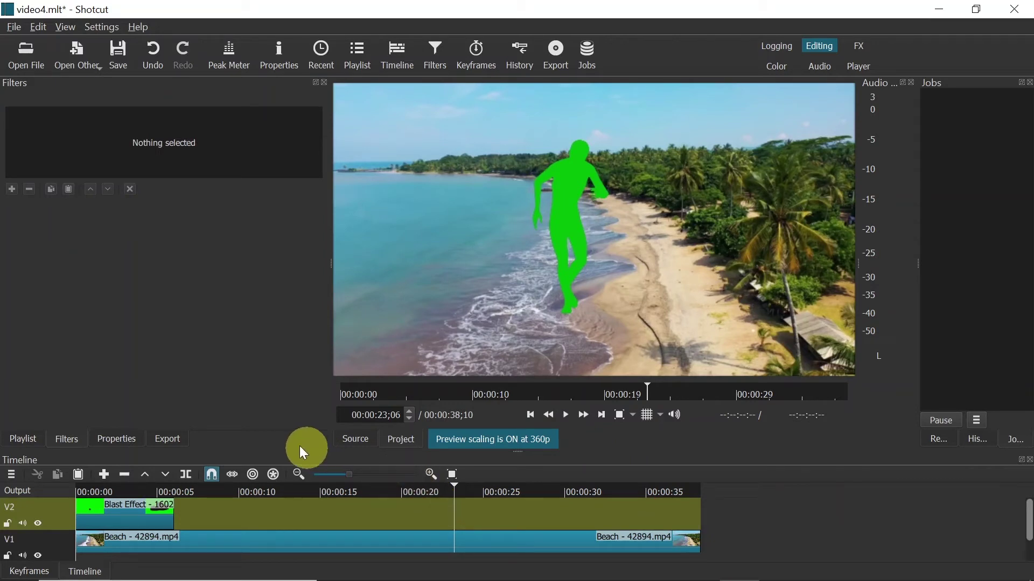
- Place the Office Dance clip into the gap on V2
left_click(21, 439)
left_click(118, 193)
left_click_drag(118, 195, 180, 496)
left_click(194, 488)
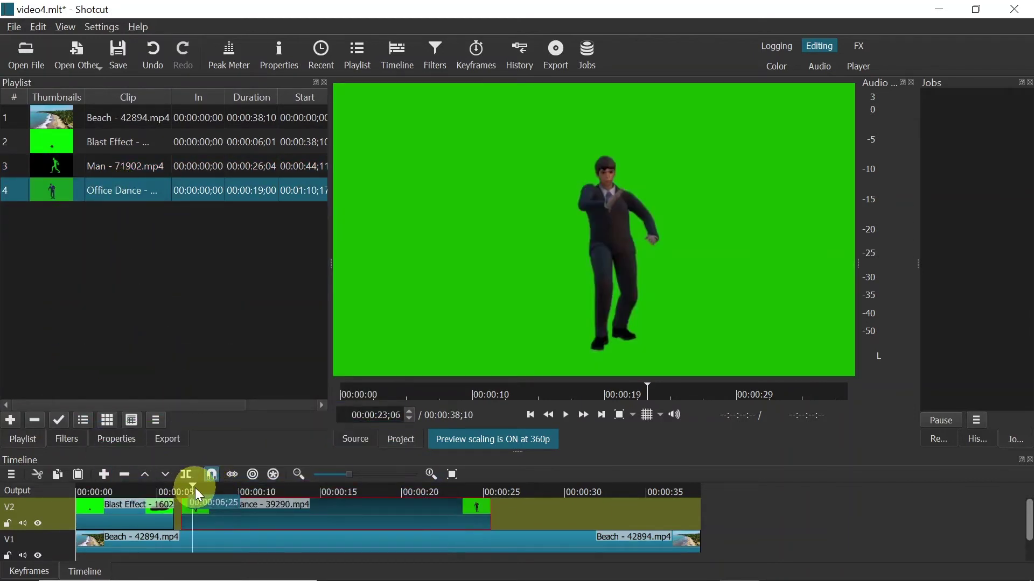
left_click(197, 488)
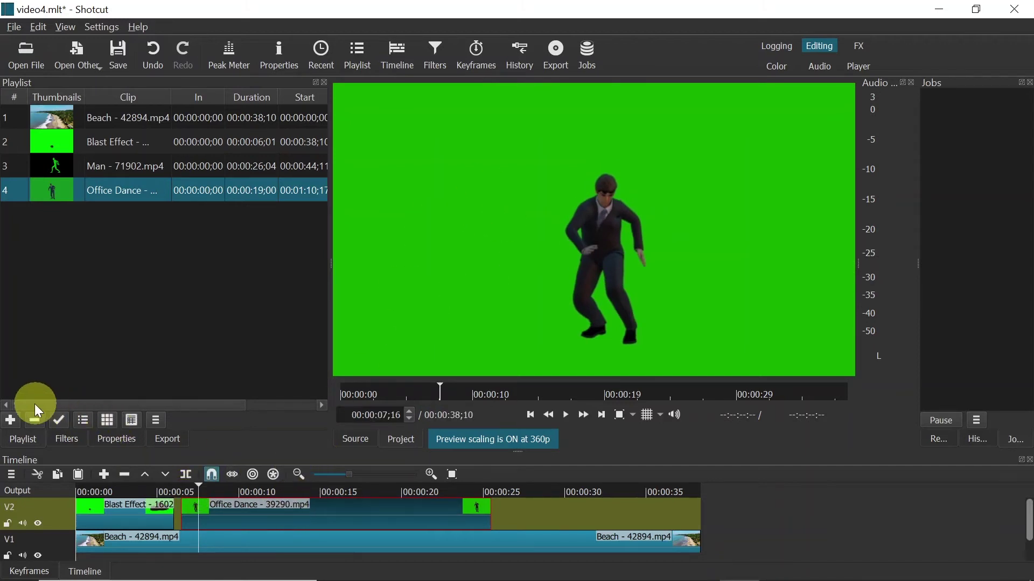
- Add Chroma Key: Advanced to Office Dance using the Hue-Chroma-Intensity color space
left_click(69, 441)
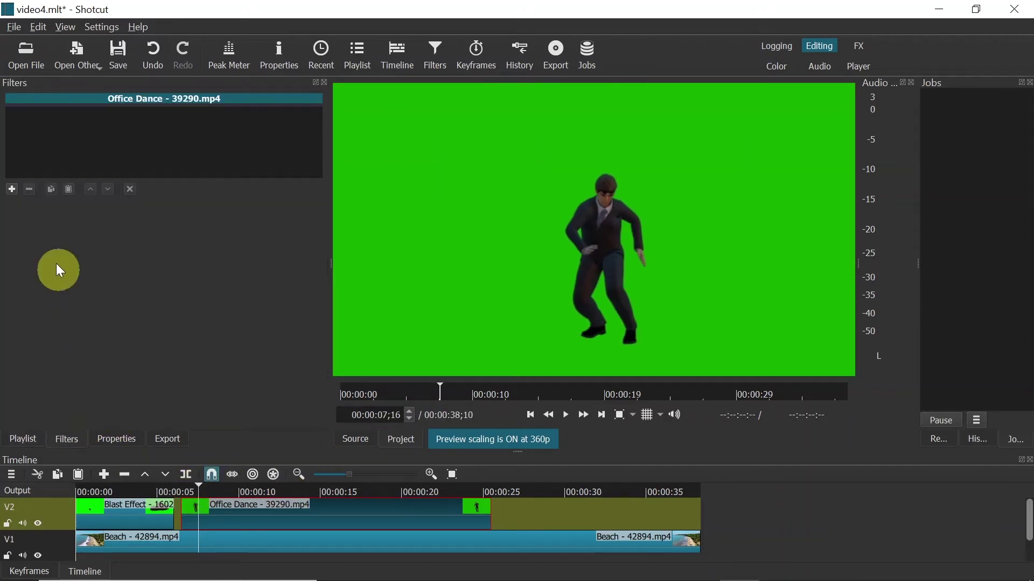
left_click(11, 189)
type("c")
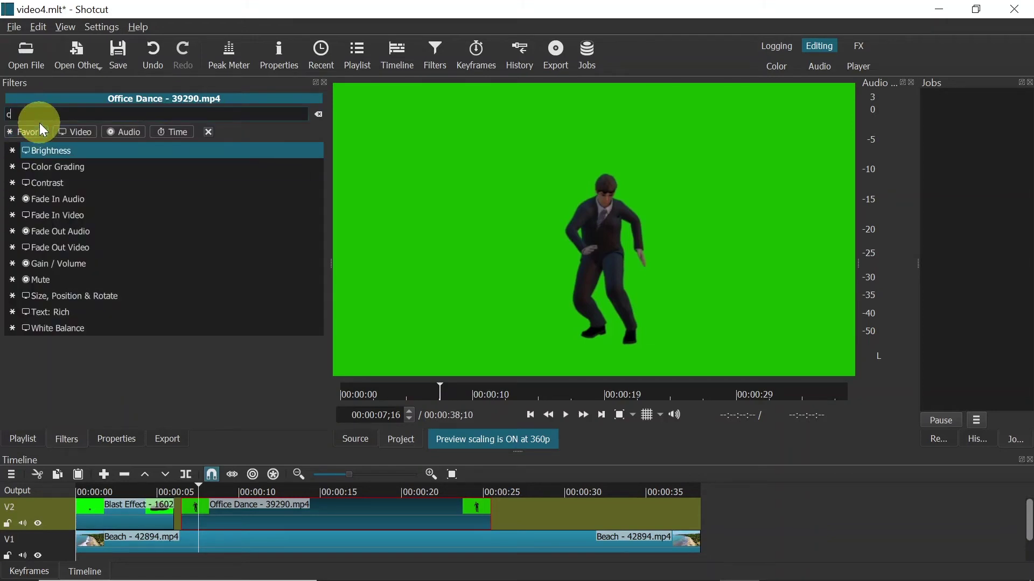
type("hr")
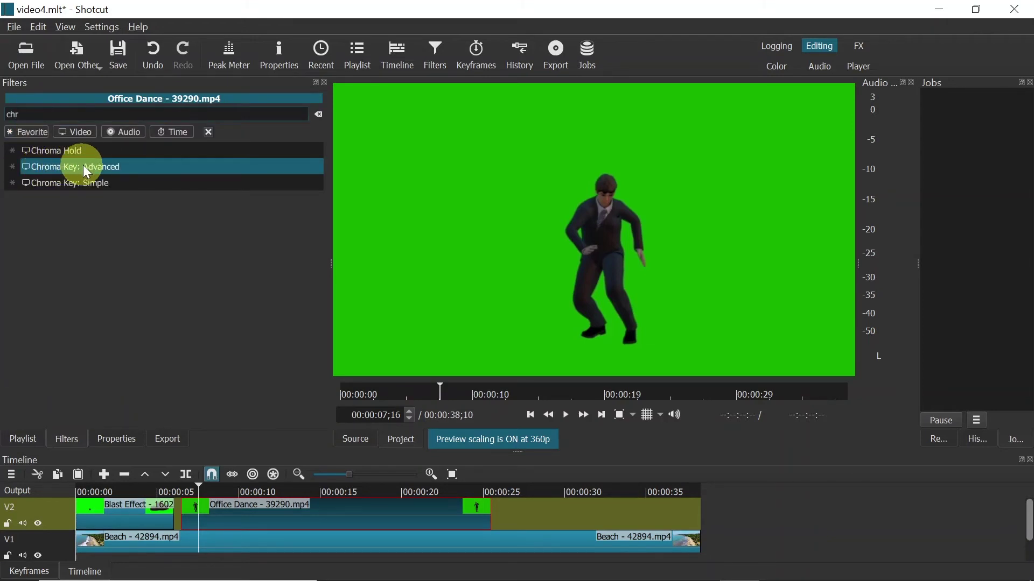
left_click(101, 165)
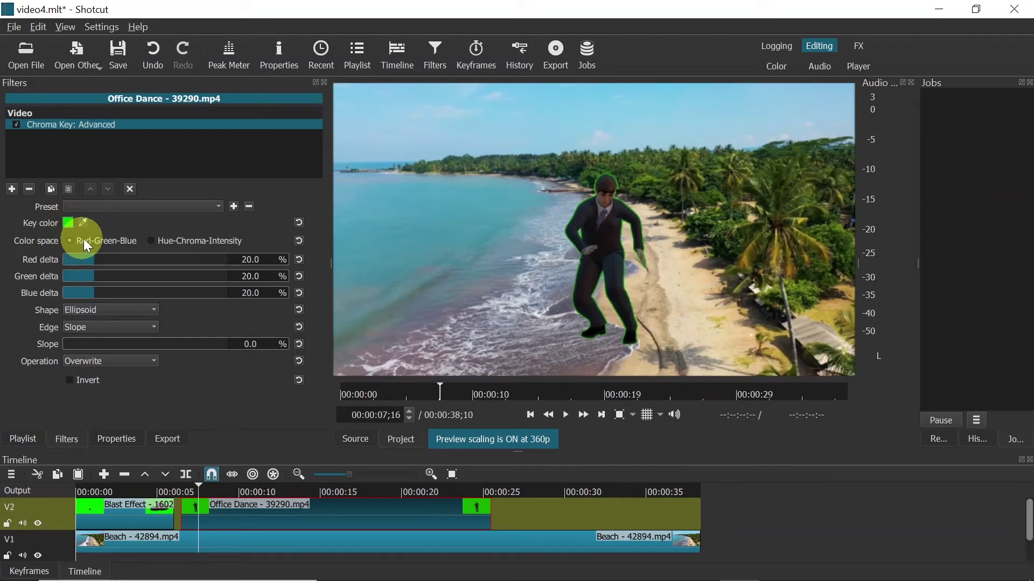
left_click(205, 243)
left_click(105, 240)
left_click(188, 234)
- Raise Hue, Chroma and Intensity delta to 33.7, 48.5 and 47.9%, then play
scroll(97, 258, "up", 6)
scroll(104, 271, "up", 1)
scroll(105, 273, "up", 5)
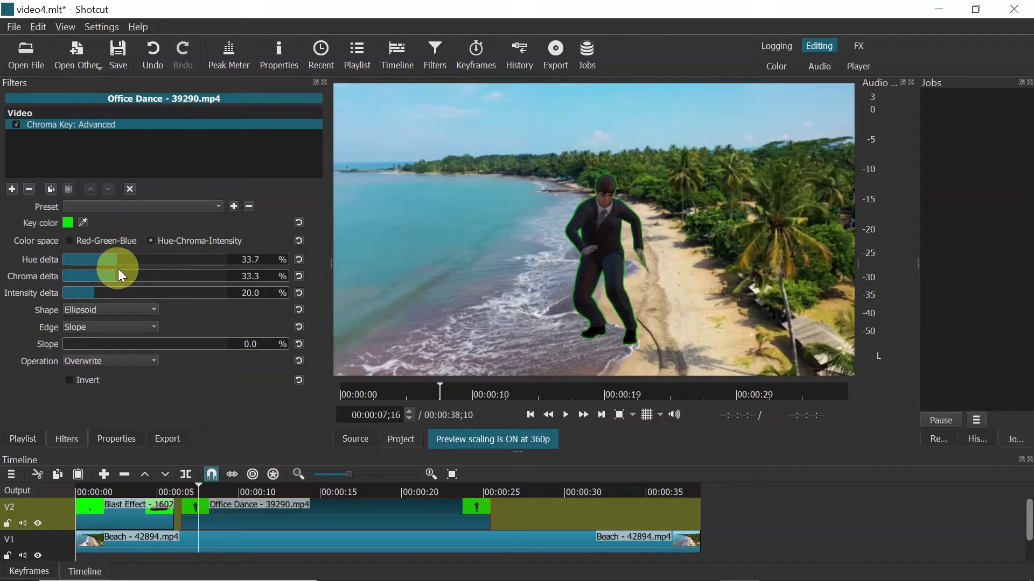
scroll(103, 289, "up", 7)
scroll(126, 293, "up", 2)
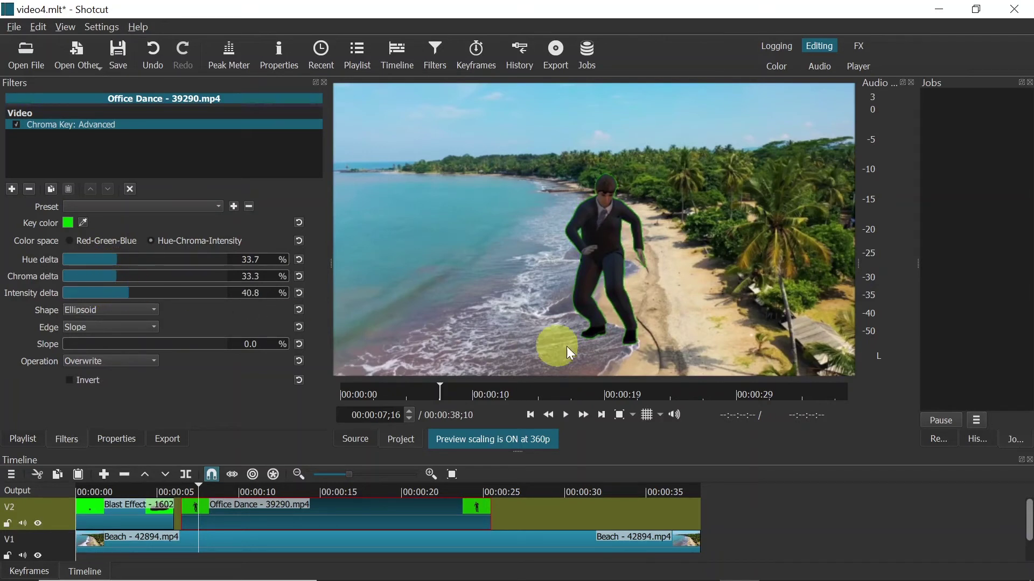
scroll(141, 278, "up", 7)
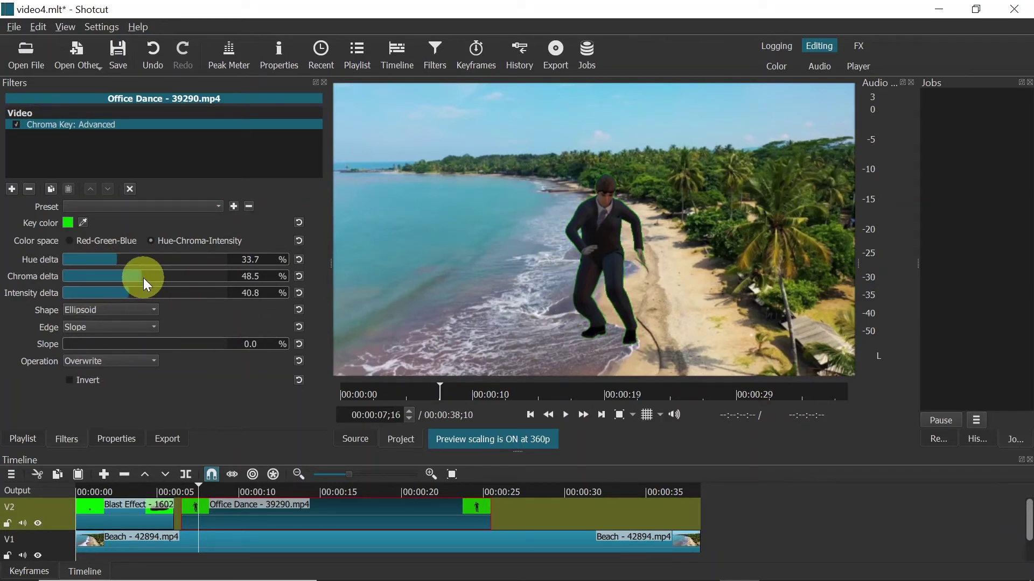
scroll(140, 293, "up", 3)
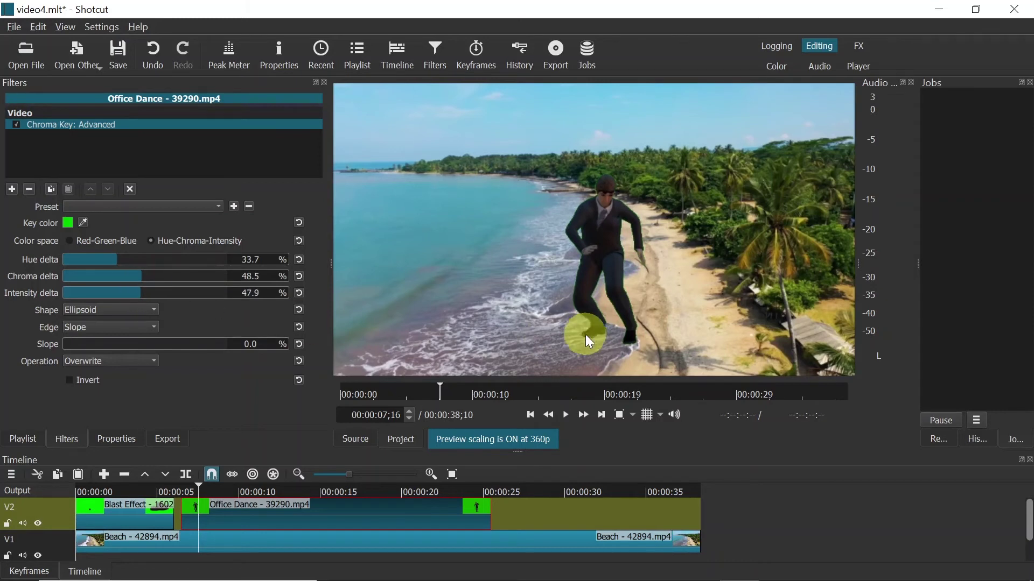
key("space")
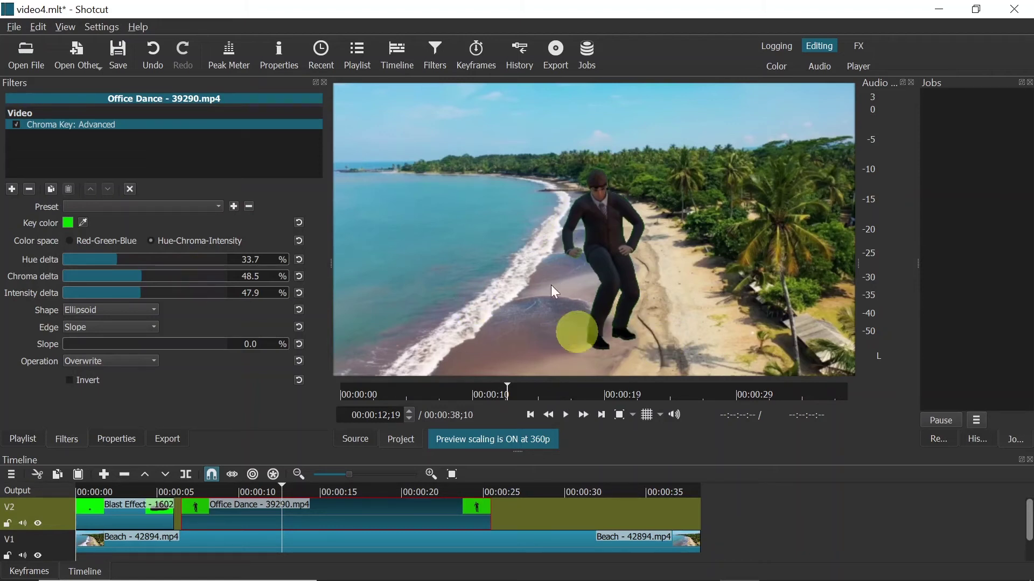
- Add Alpha Channel: Adjust to Office Dance in Shave mode at 31.9% amount, then play
left_click(12, 188)
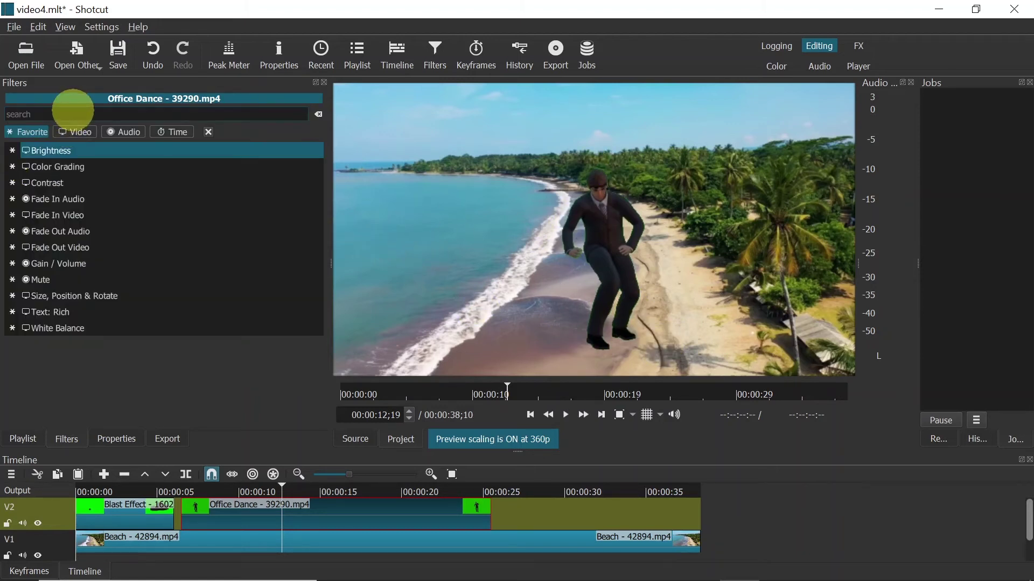
type("alp")
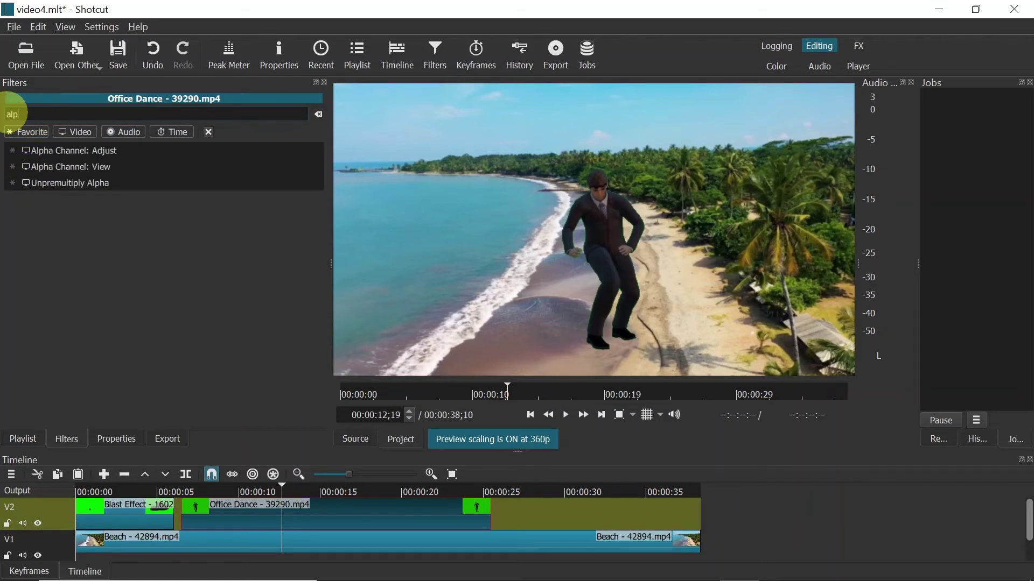
left_click(107, 152)
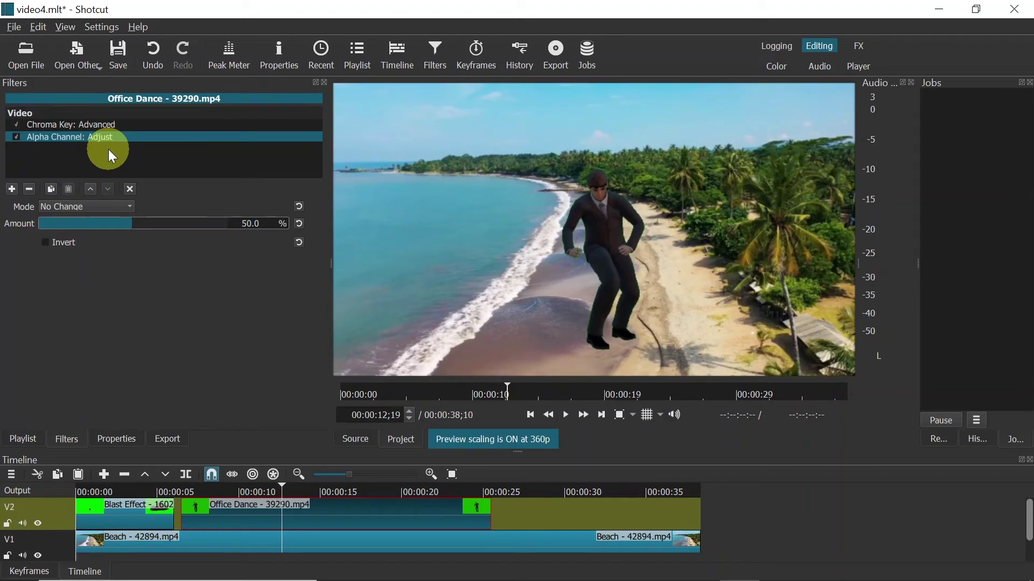
left_click(58, 208)
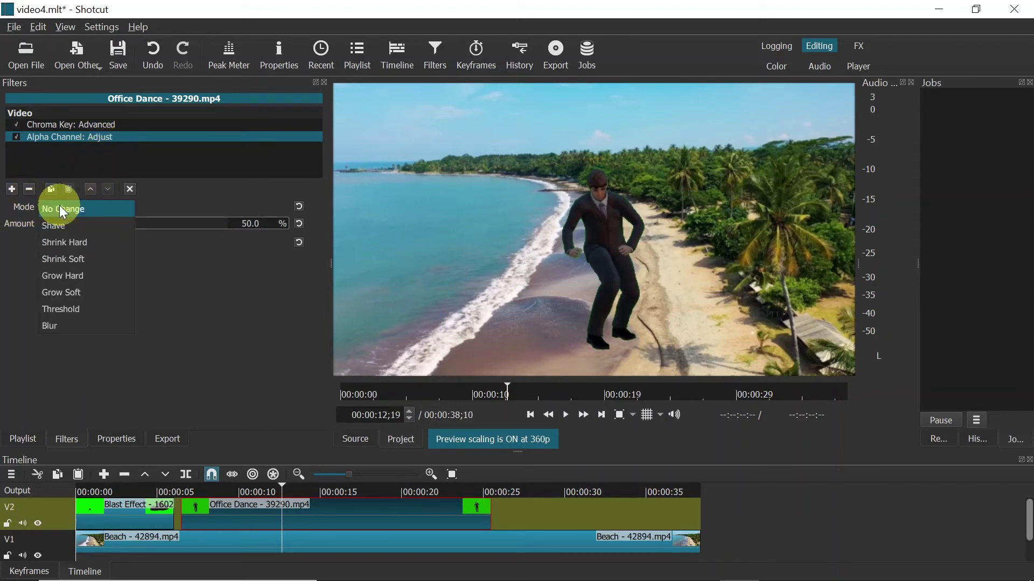
left_click(65, 219)
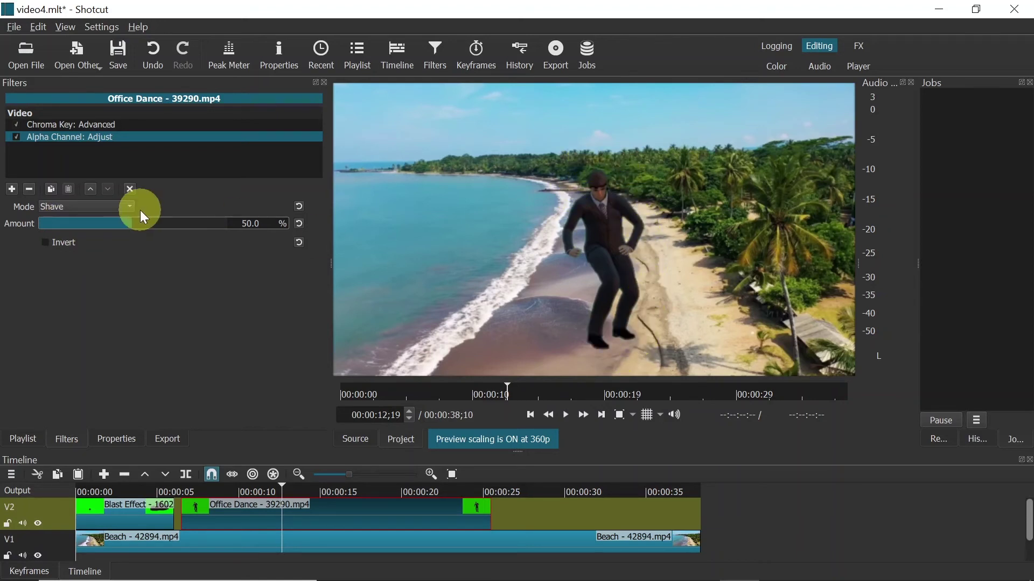
left_click(125, 206)
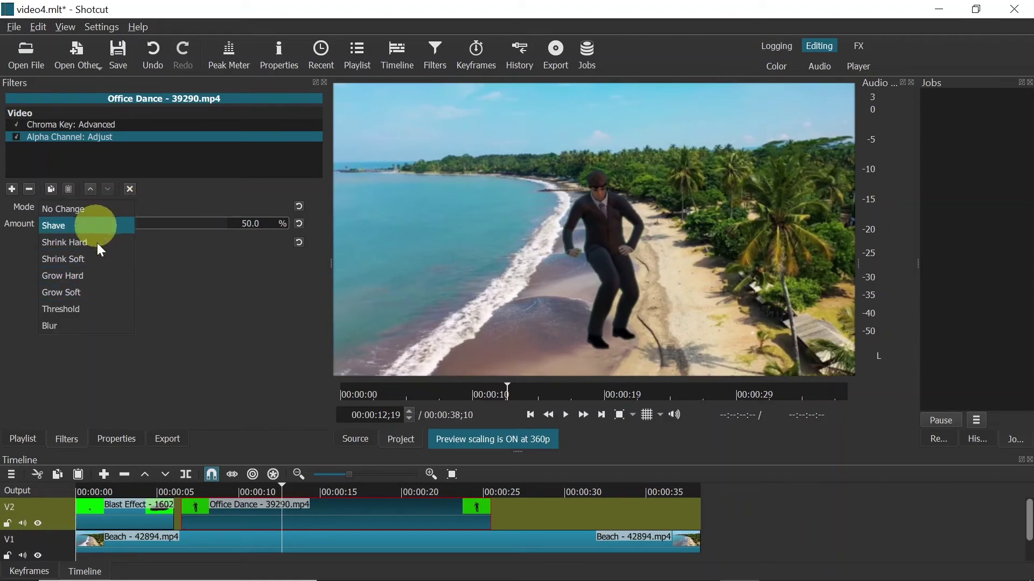
left_click(64, 325)
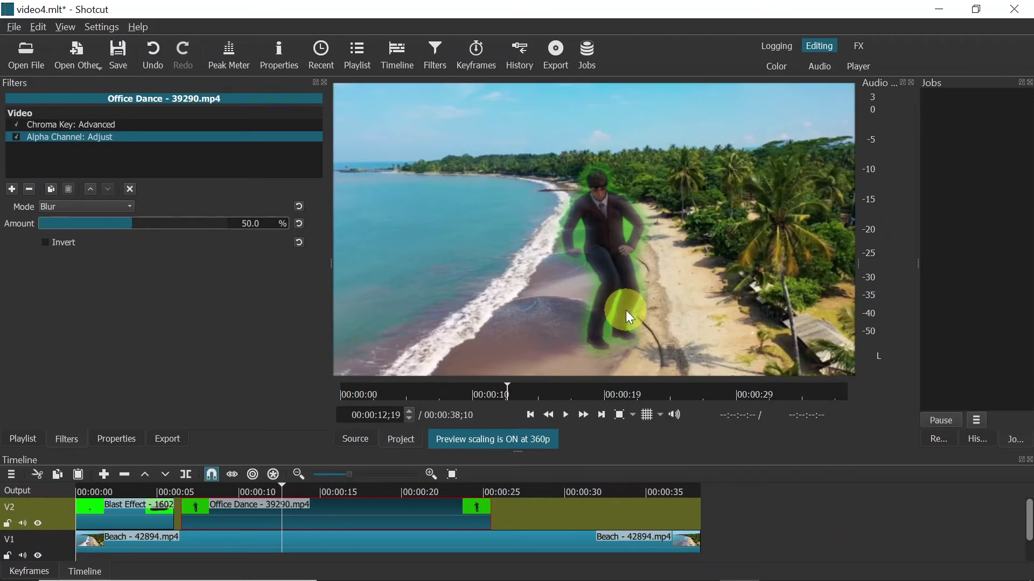
left_click(125, 208)
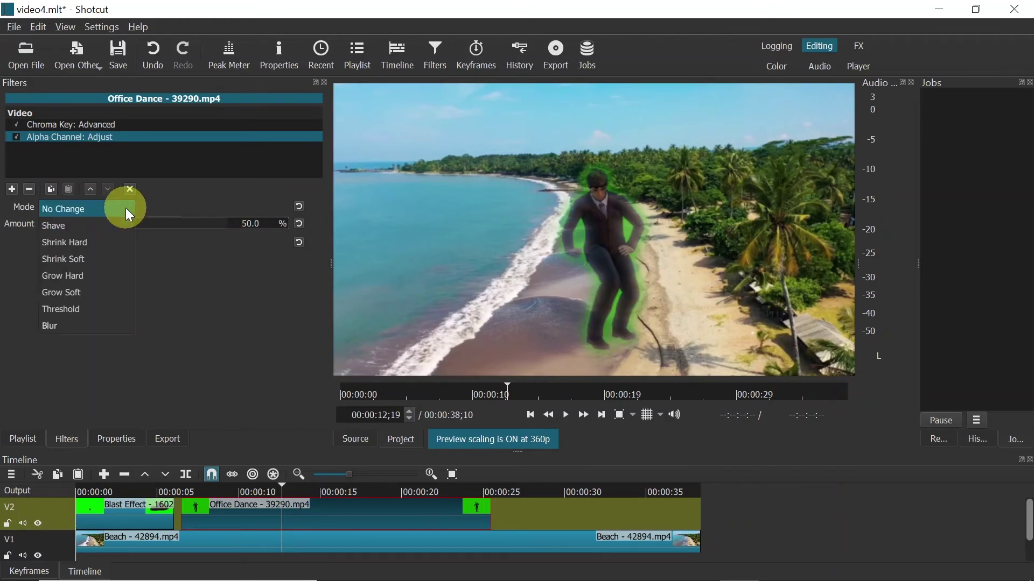
left_click(103, 224)
mouse_move(118, 220)
left_mouse_down()
mouse_move(83, 217)
mouse_move(100, 222)
left_mouse_up()
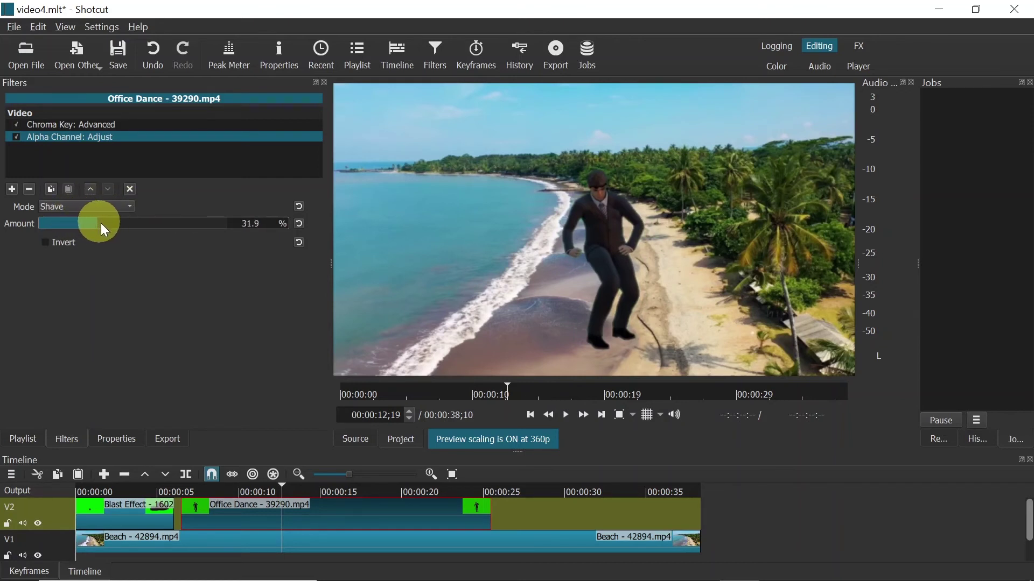
key("space")
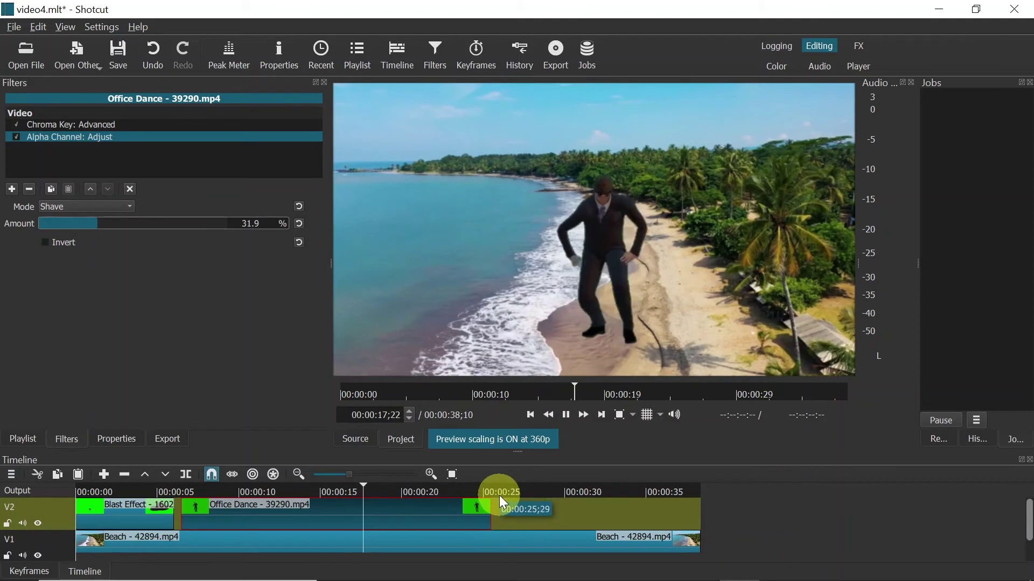
- Trim the Office Dance and Beach clip ends at the playhead so the project runs 00:00:18;22
key("space")
key("]")
left_click(419, 535)
key("]")
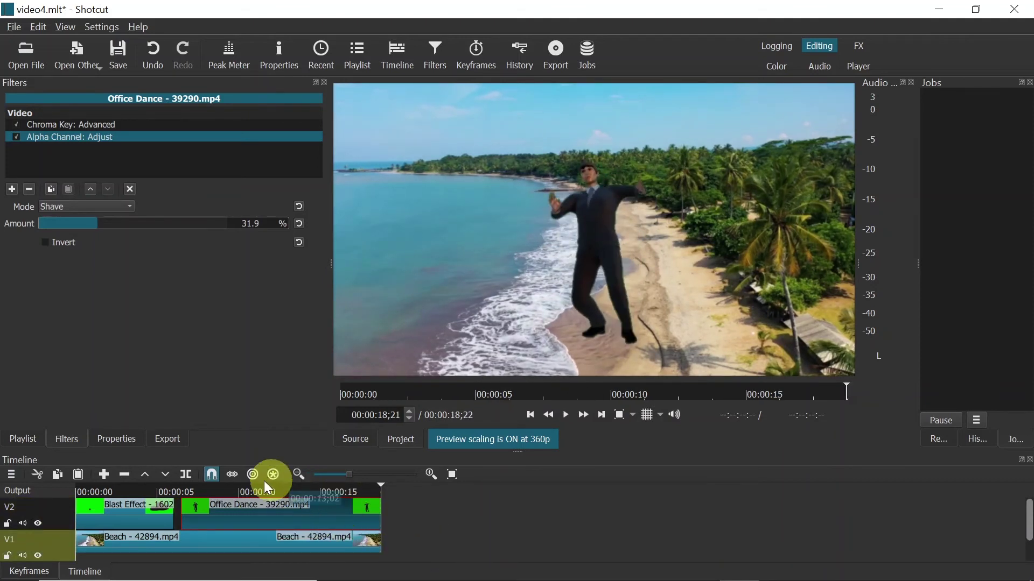
- Move the playhead back to about seven seconds and show the export presets
left_click(149, 487)
left_click_drag(156, 488, 202, 496)
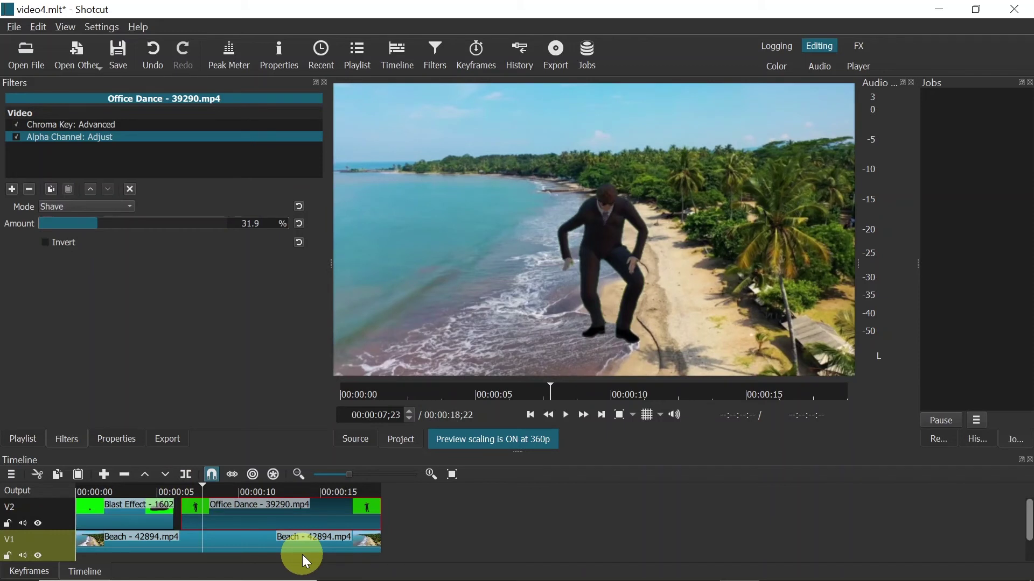
left_click(554, 57)
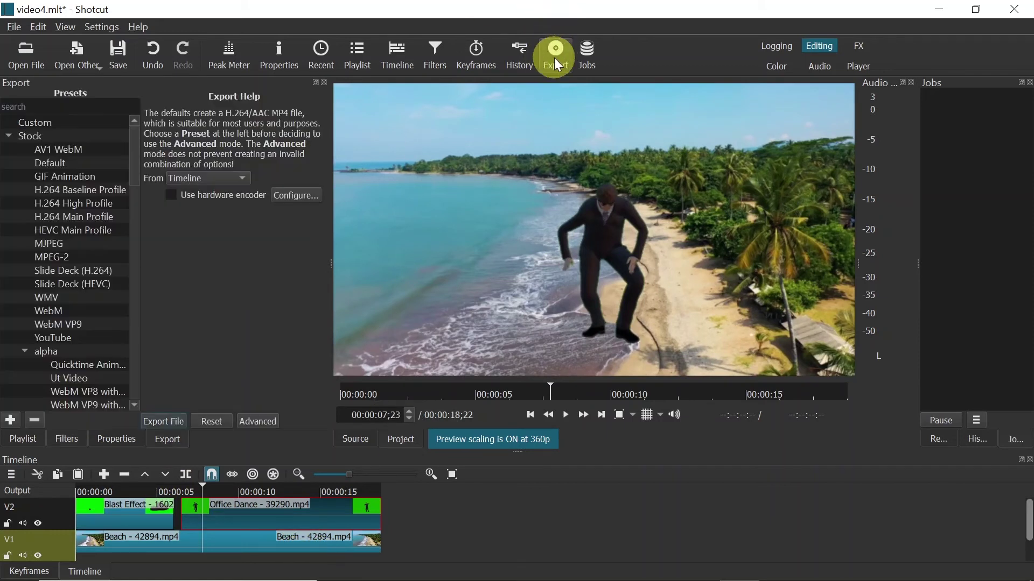
- Export the timeline as video4.mp4 using the H.264 Main Profile preset
left_click(62, 217)
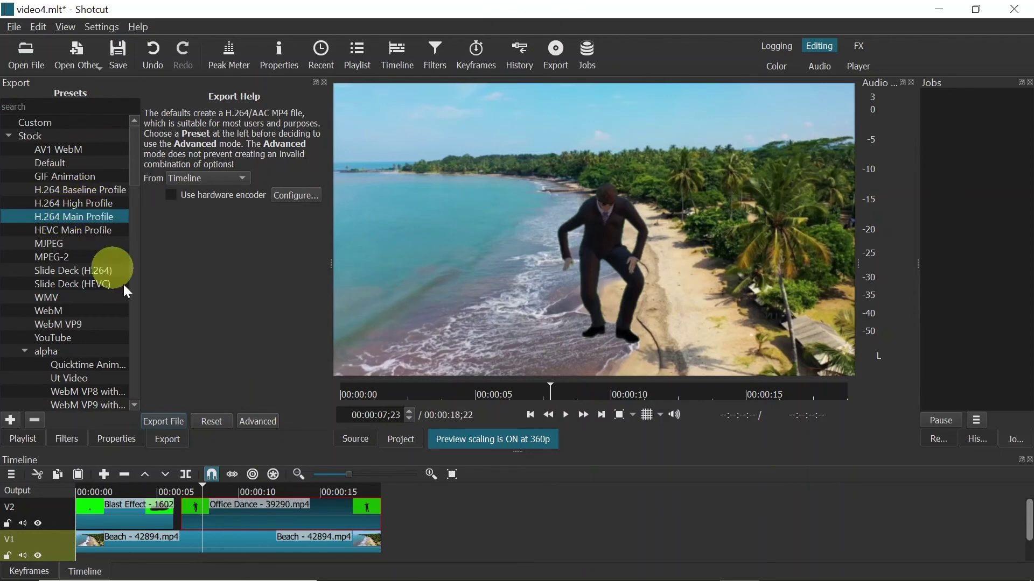
left_click(164, 422)
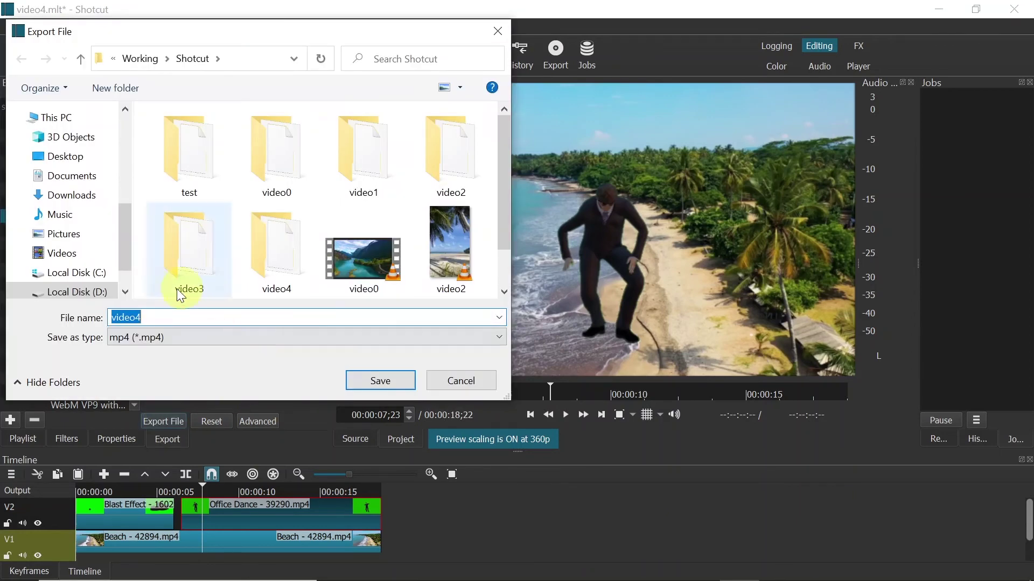
left_click(380, 379)
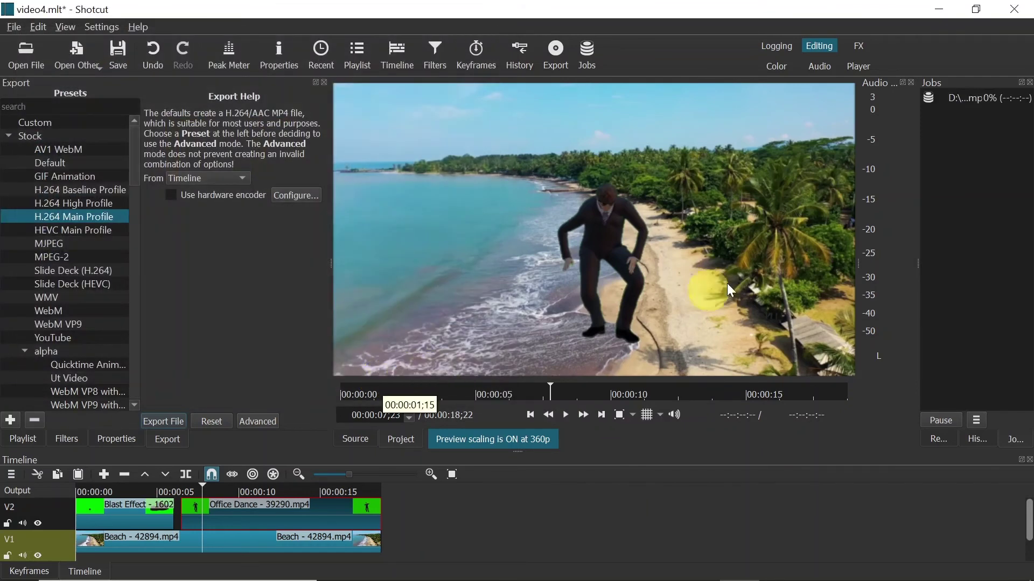